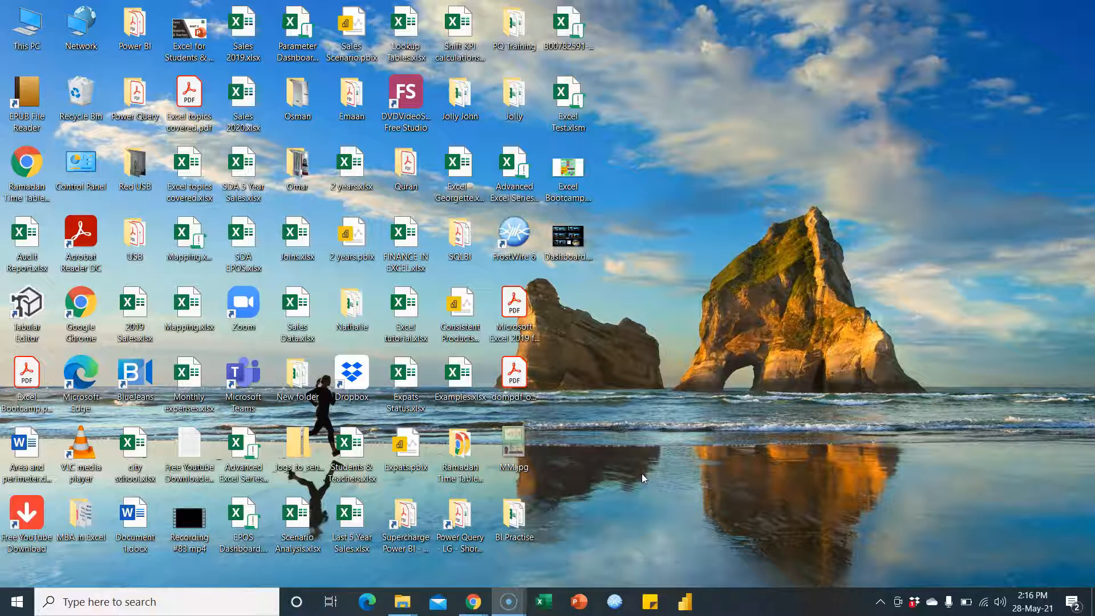
Create a new folder on the desktop named File Search Folder
{"action": "right_click", "coordinate": [641, 106]}
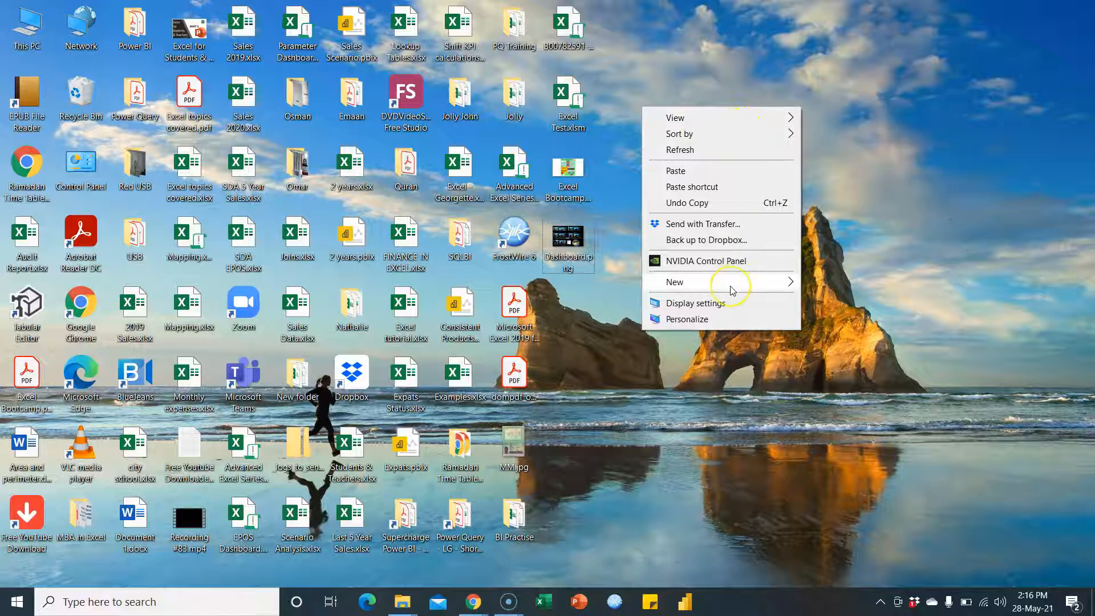
{"action": "mouse_move", "coordinate": [731, 287]}
{"action": "left_click", "coordinate": [836, 283]}
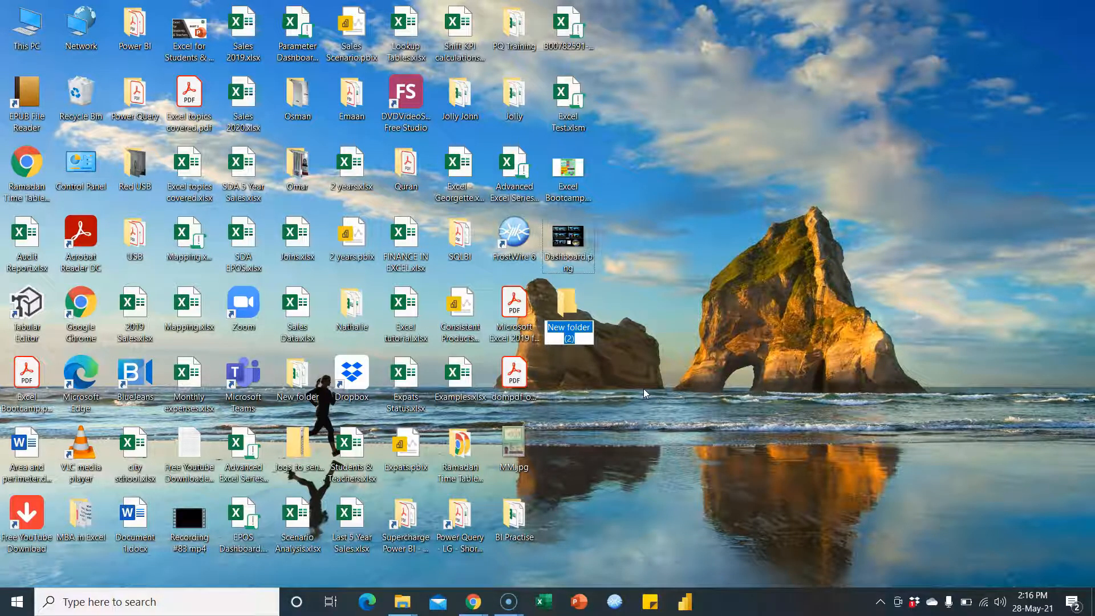
{"action": "type", "text": "Fil"}
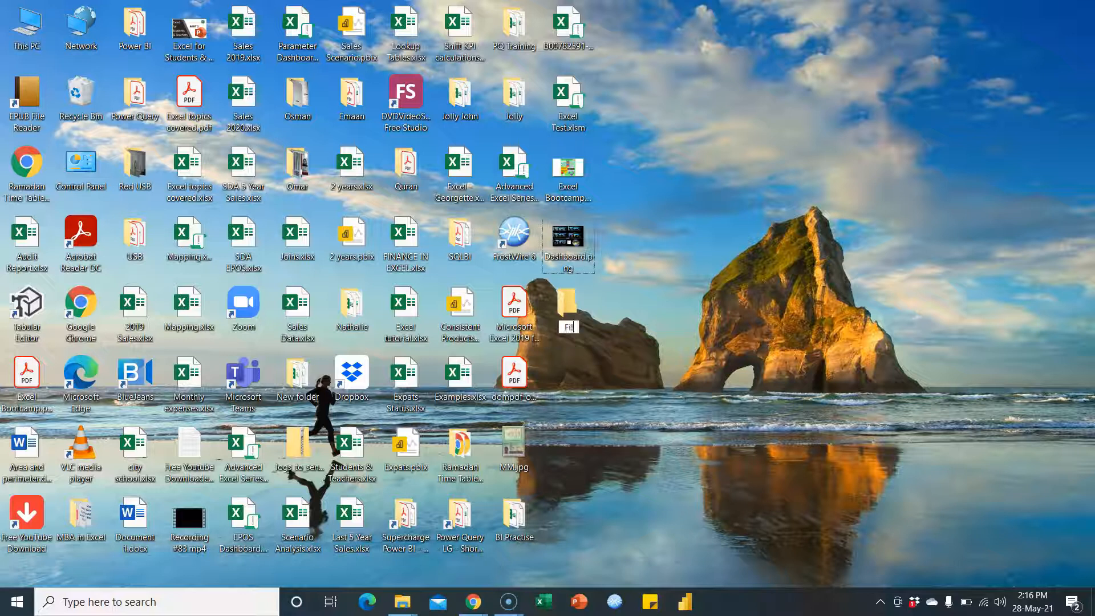
{"action": "type", "text": "e Search Fil"}
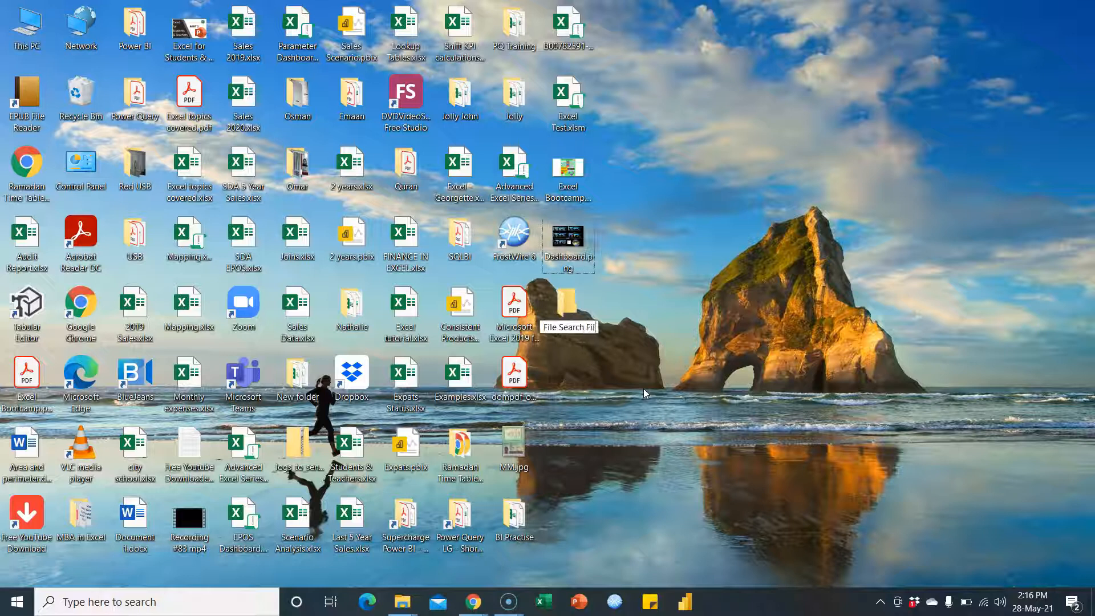
{"action": "type", "text": "older"}
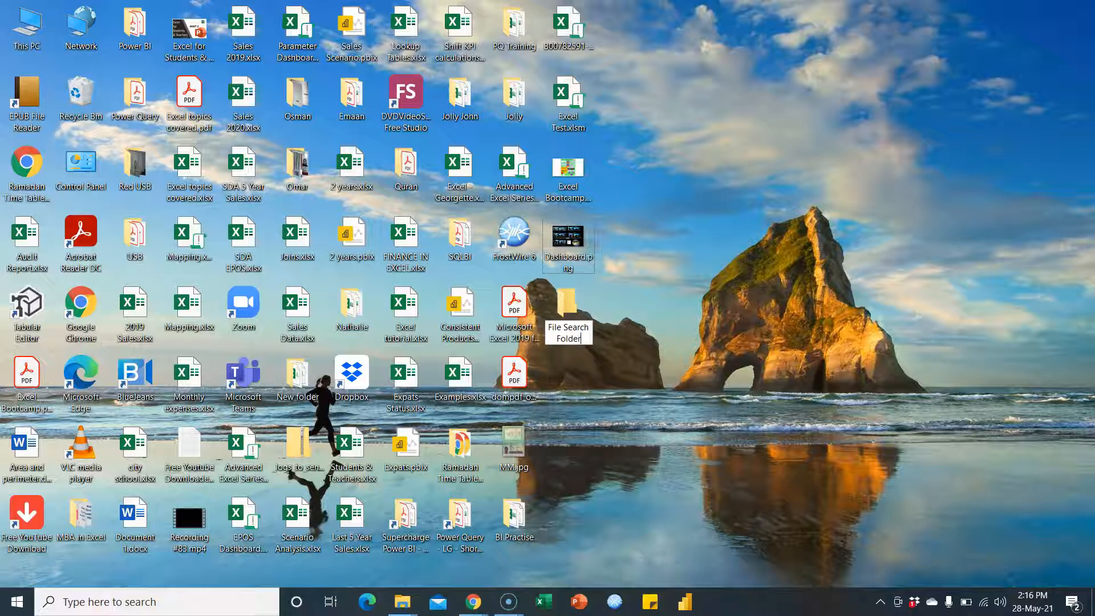
{"action": "key", "text": "Return"}
{"action": "left_click", "coordinate": [690, 267]}
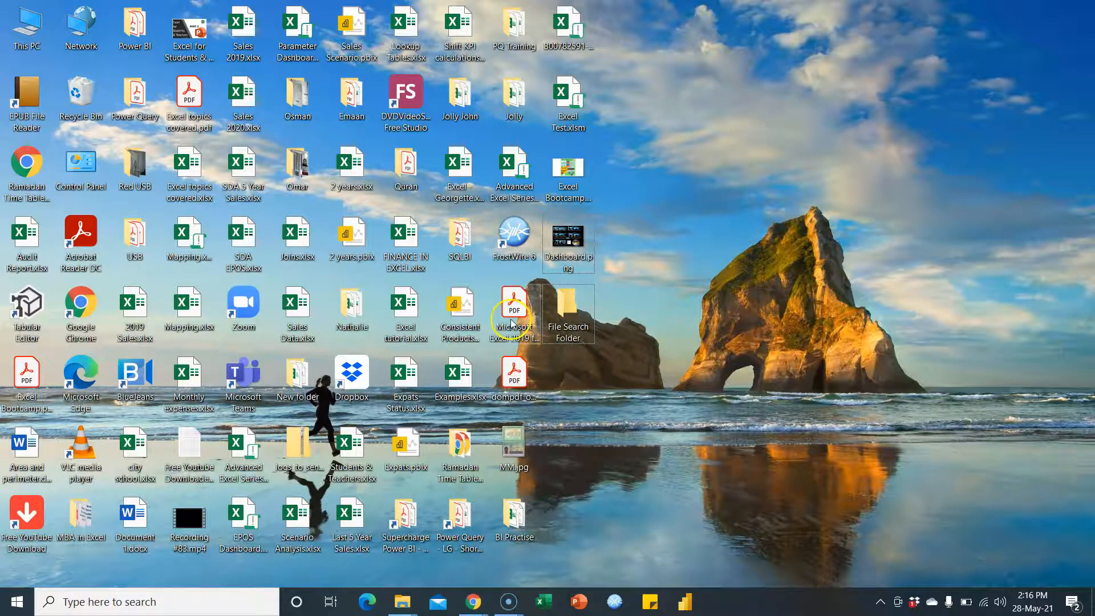
Move two PDFs and four Excel workbooks, including FINANCE IN EXCEL, Excel tutorial and Advanced Excel Series, into File Search Folder
{"action": "left_click_drag", "start_coordinate": [512, 323], "coordinate": [565, 250]}
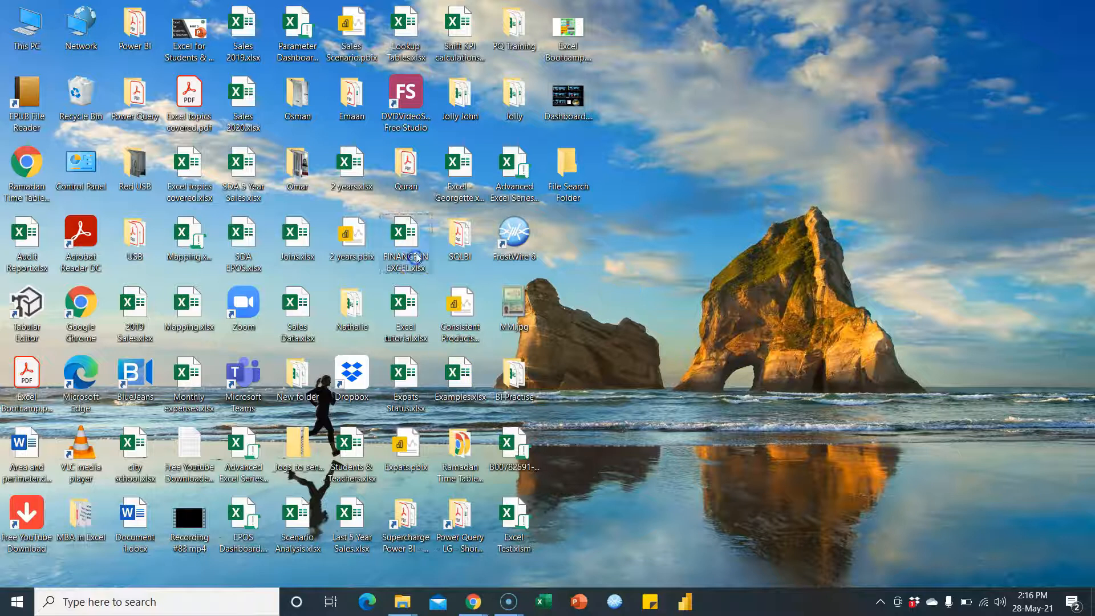
{"action": "double_click", "coordinate": [477, 173]}
{"action": "left_click_drag", "start_coordinate": [522, 173], "coordinate": [579, 193]}
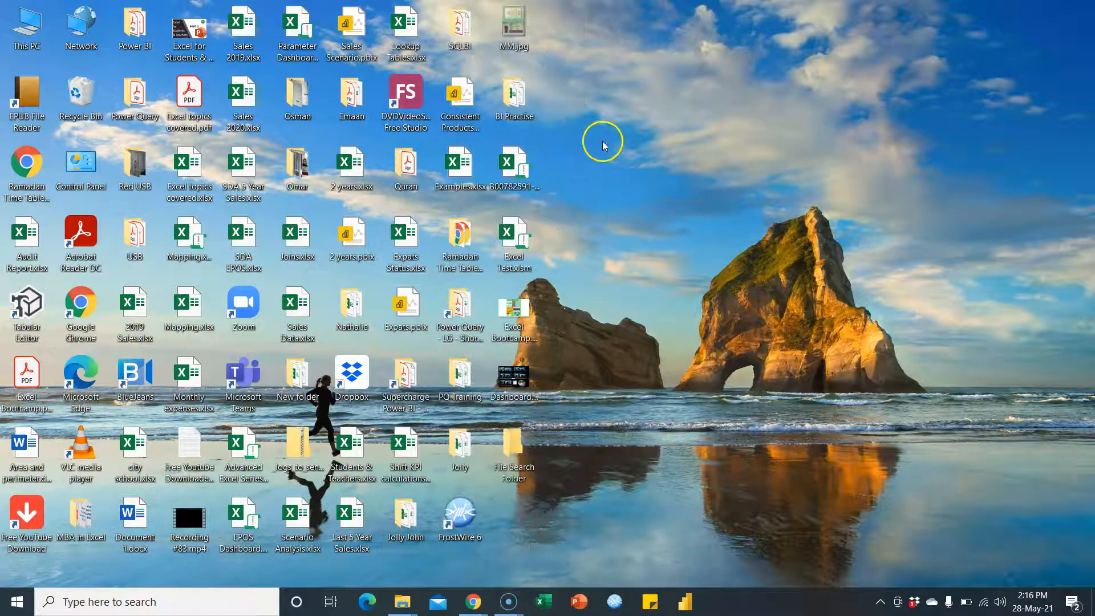
Move 2 years.pbix, Expats.pbix, Excel Bootcamp.png and Dashboard.png from the desktop into File Search Folder
{"action": "left_click", "coordinate": [512, 384]}
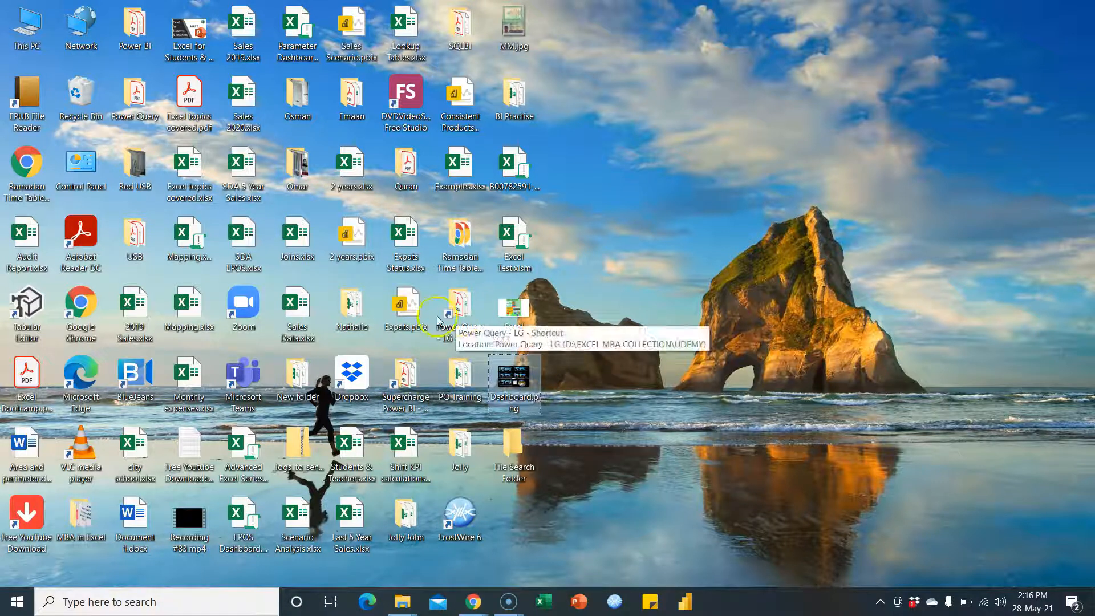
{"action": "left_click", "coordinate": [357, 245], "text": "ctrl"}
{"action": "left_click", "coordinate": [408, 312], "text": "ctrl"}
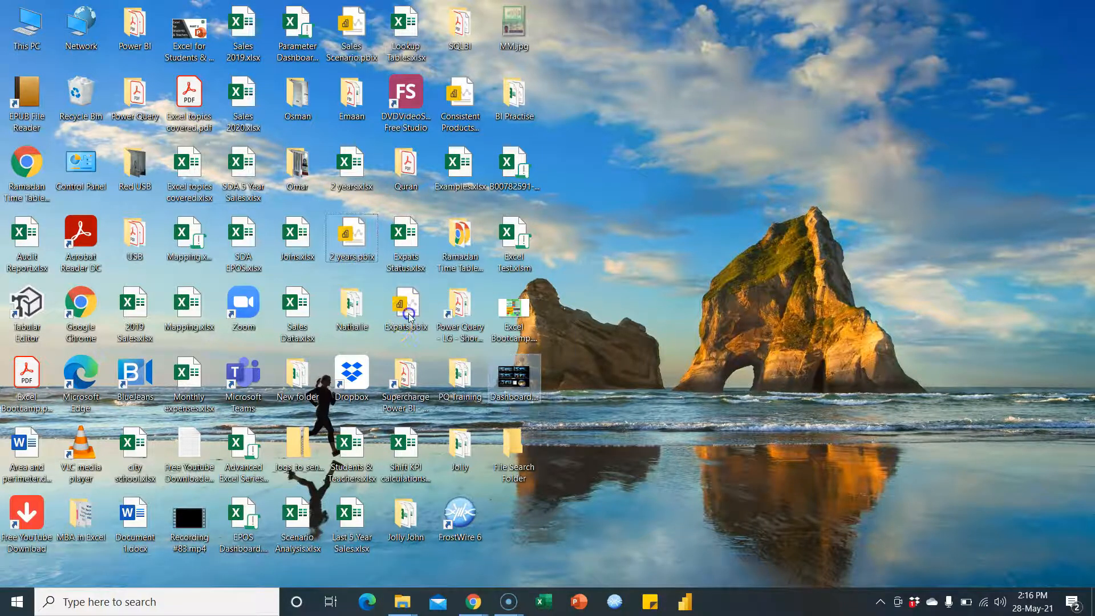
{"action": "left_click", "coordinate": [530, 319]}
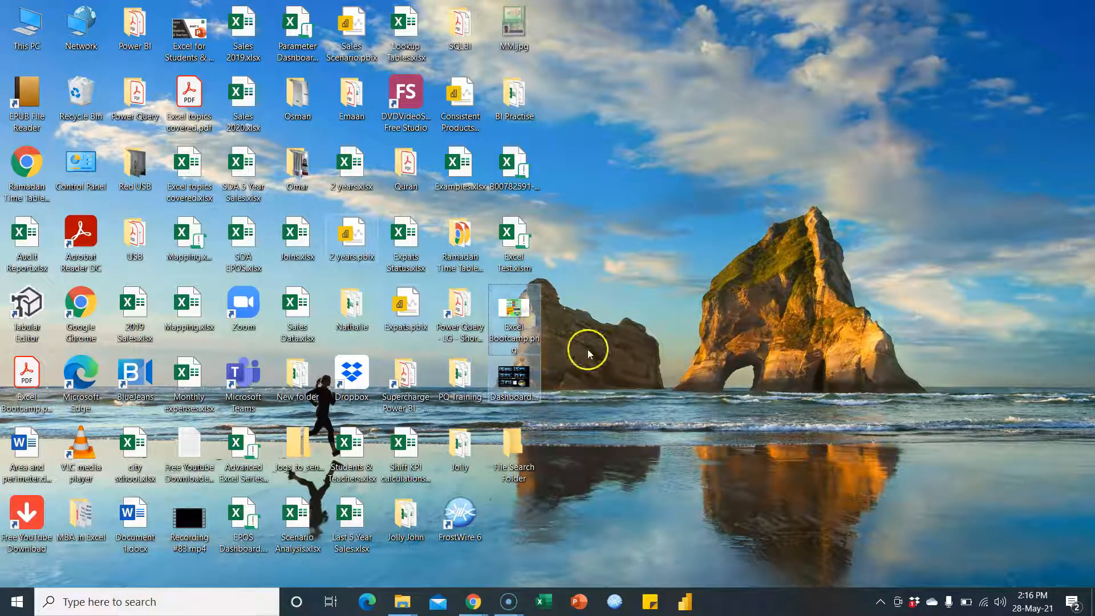
{"action": "left_click_drag", "start_coordinate": [528, 341], "coordinate": [514, 468]}
{"action": "left_click", "coordinate": [576, 208]}
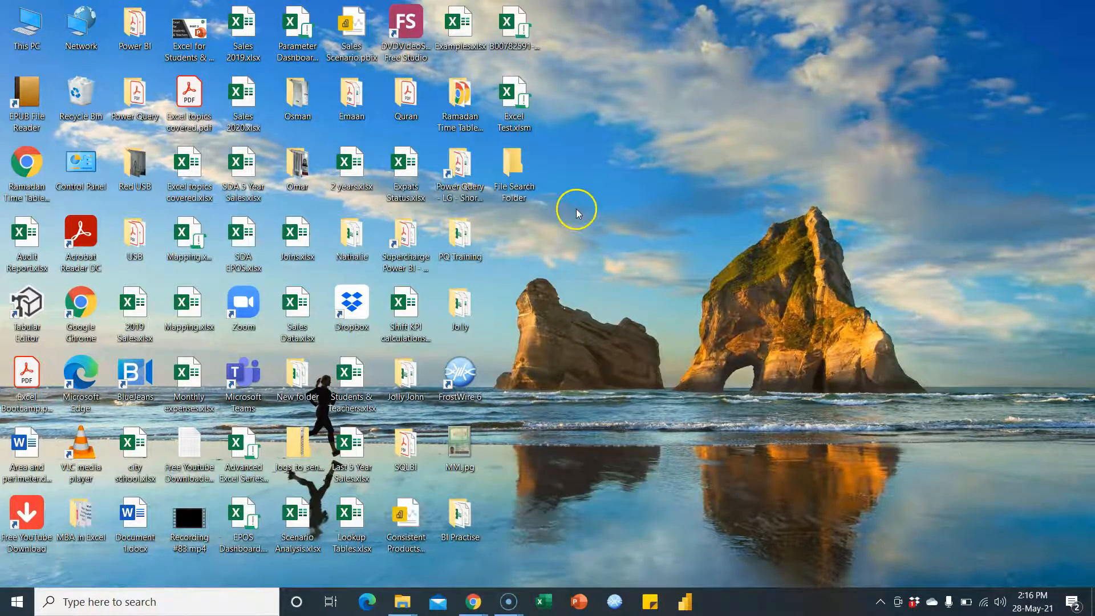
Check the files inside File Search Folder, including the Microsoft Excel 2019 PDF and Dashboard.png, and close the folder
{"action": "double_click", "coordinate": [520, 178]}
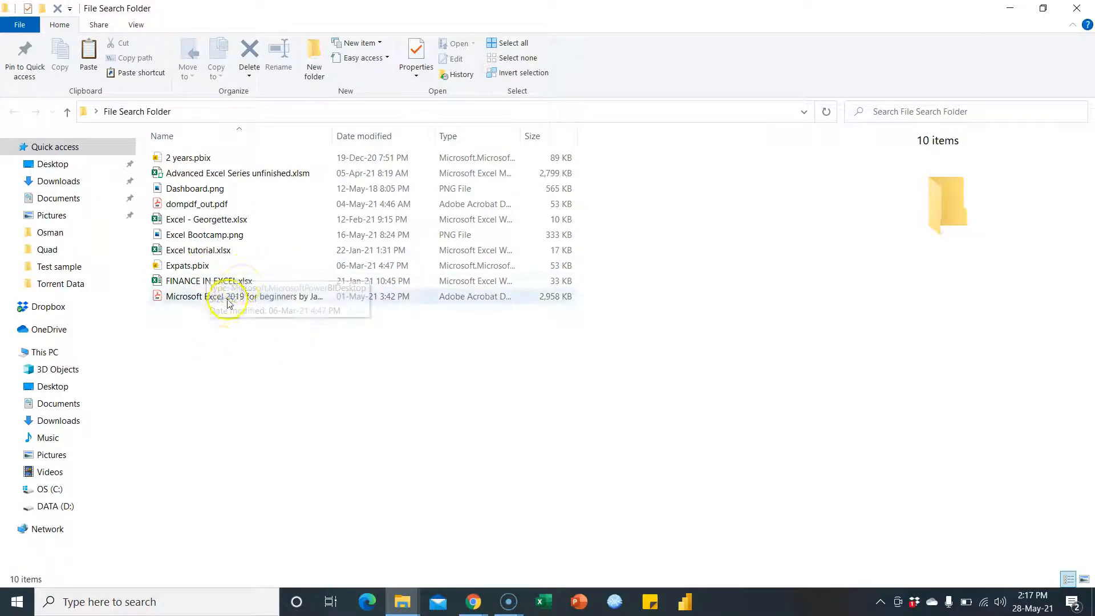
{"action": "left_click", "coordinate": [275, 298]}
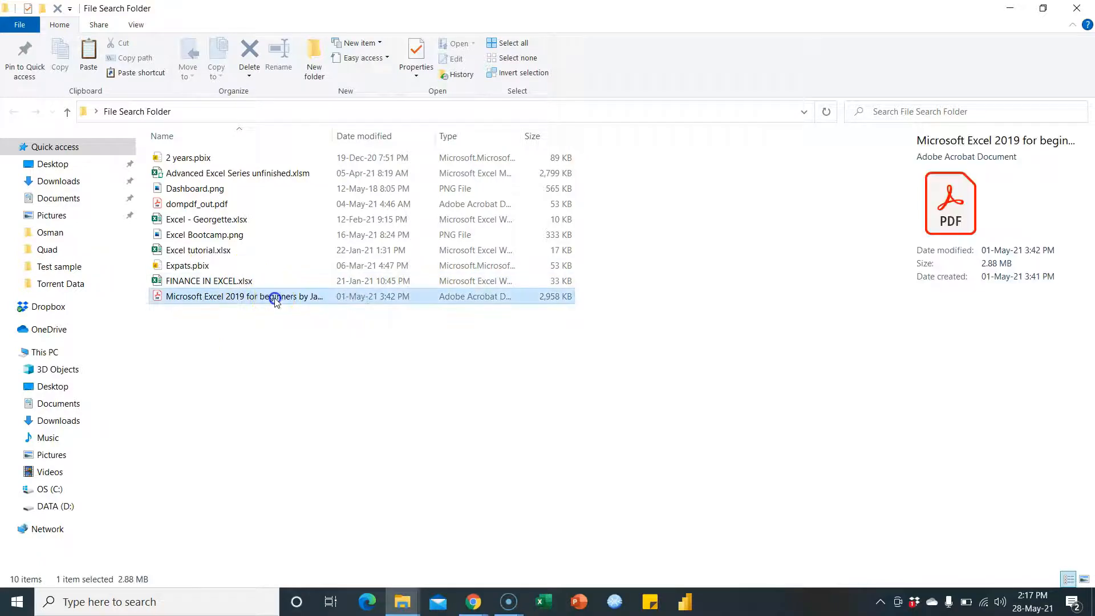
{"action": "left_click", "coordinate": [219, 193]}
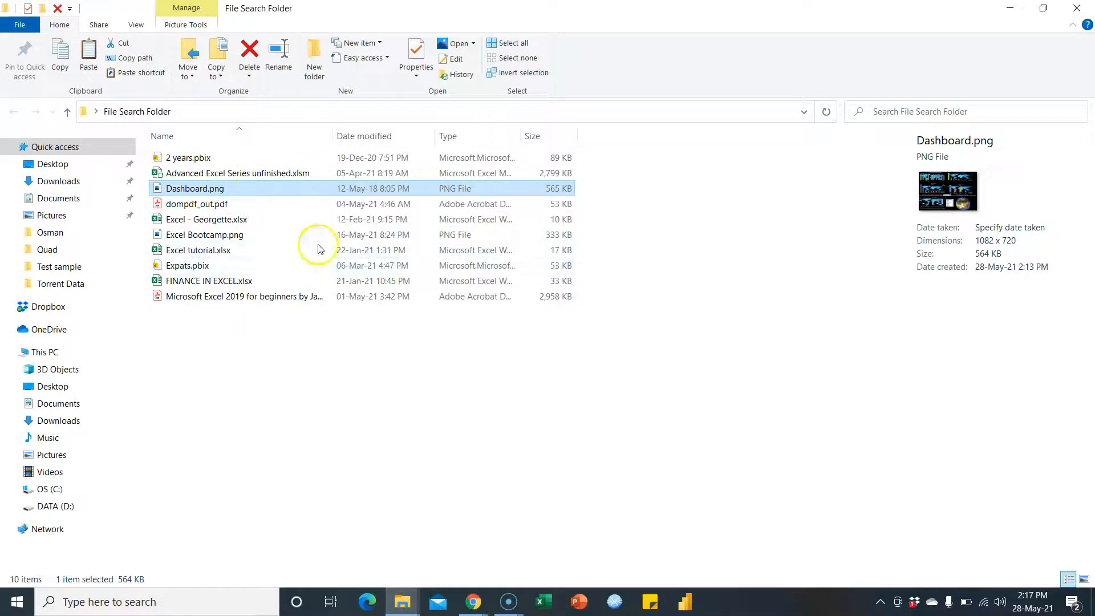
{"action": "left_click", "coordinate": [1077, 8]}
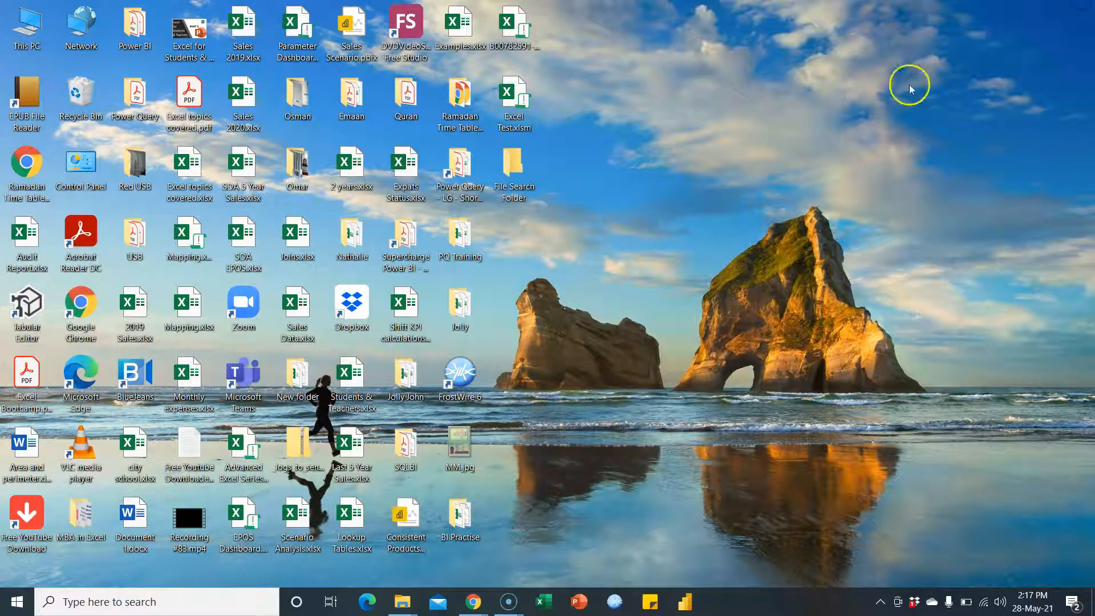
Switch to Excel with a blank workbook and start a Get Data import from a folder
{"action": "left_click", "coordinate": [545, 602]}
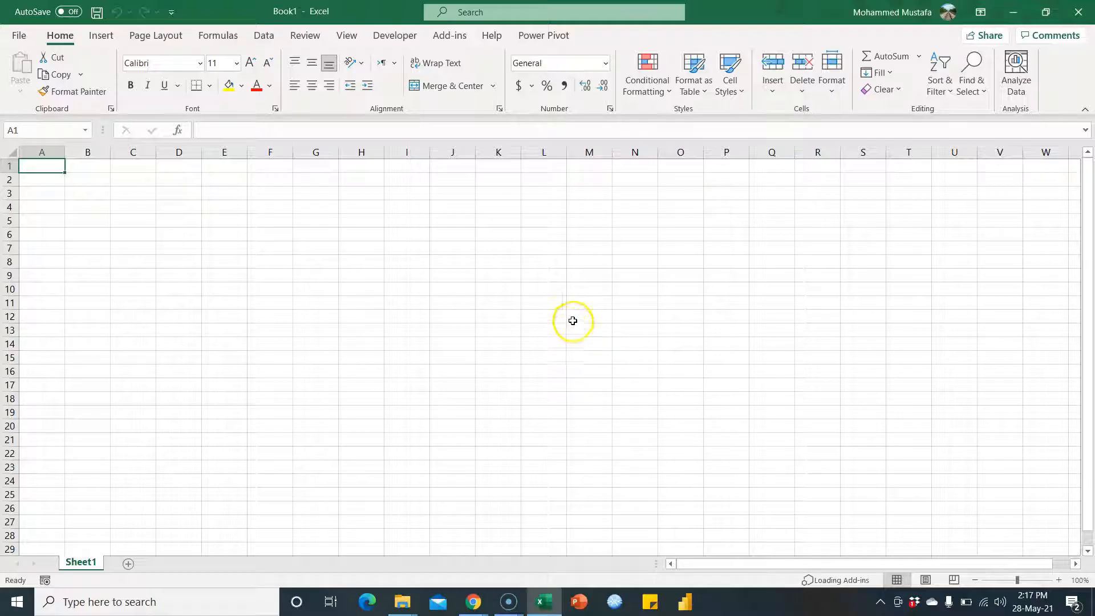
{"action": "left_click", "coordinate": [350, 290]}
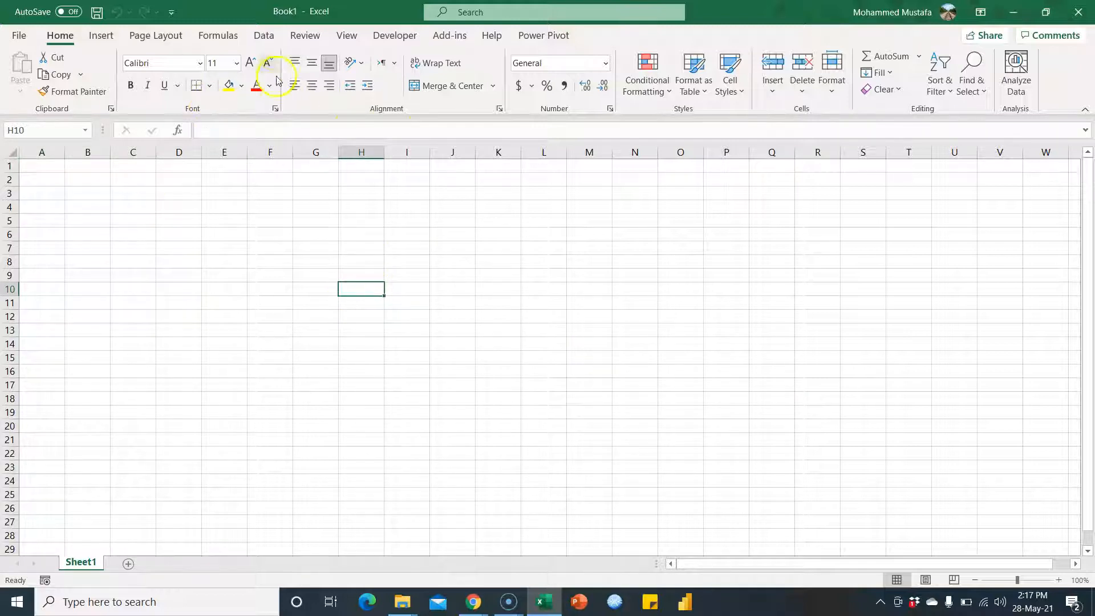
{"action": "left_click", "coordinate": [264, 36]}
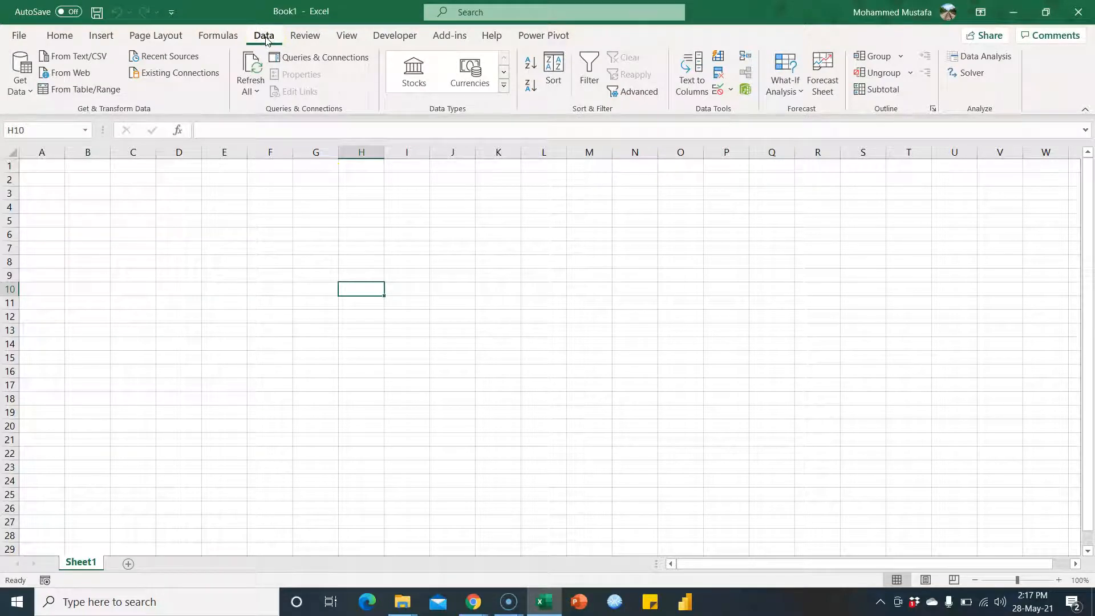
{"action": "left_click", "coordinate": [25, 90]}
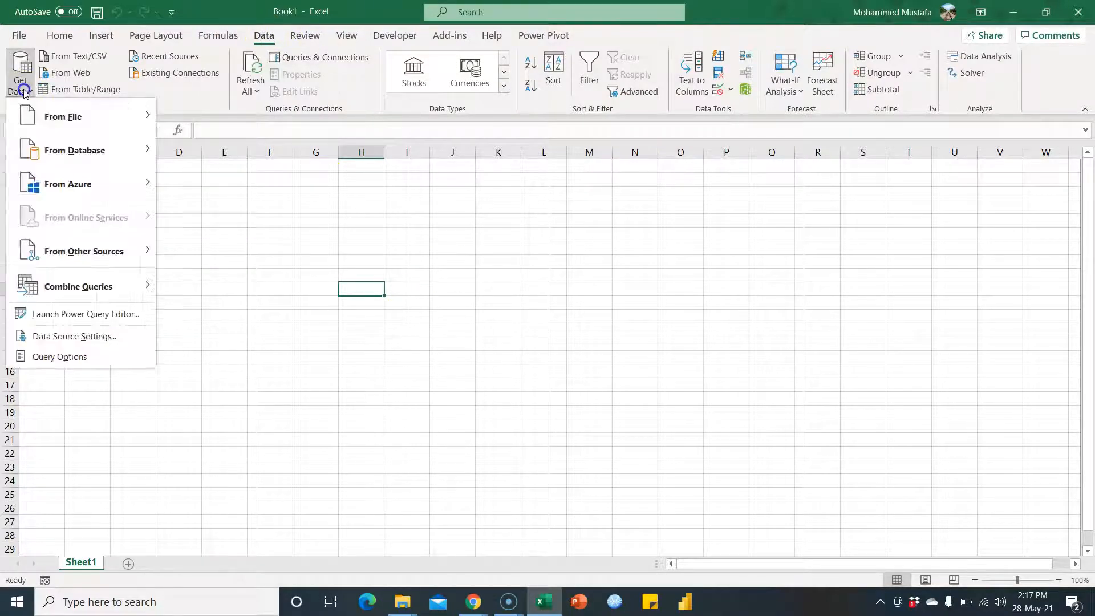
{"action": "left_click", "coordinate": [67, 117]}
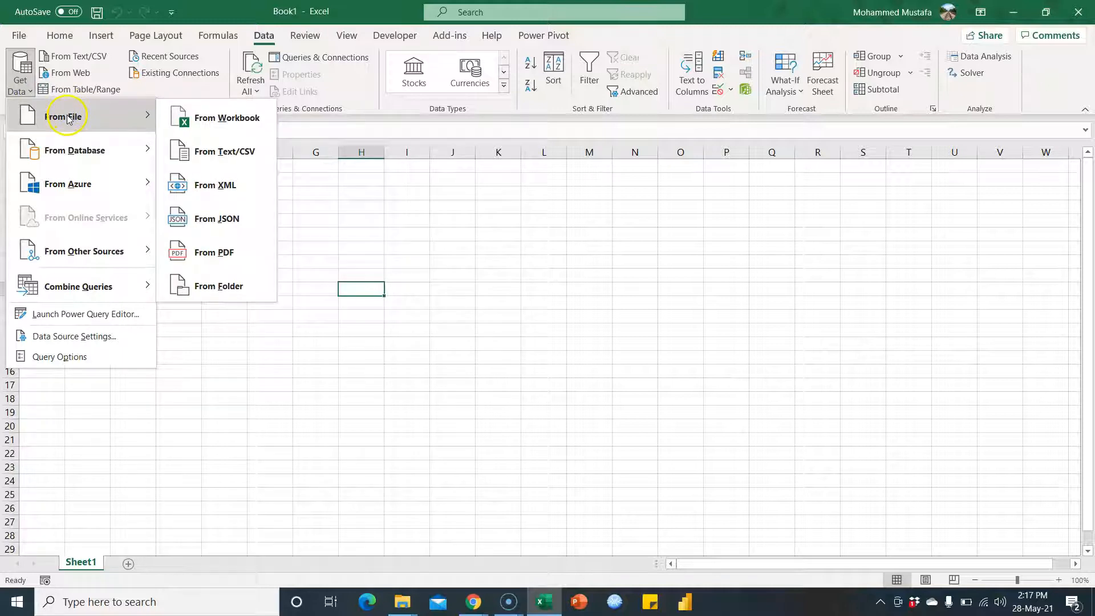
{"action": "left_click", "coordinate": [215, 289]}
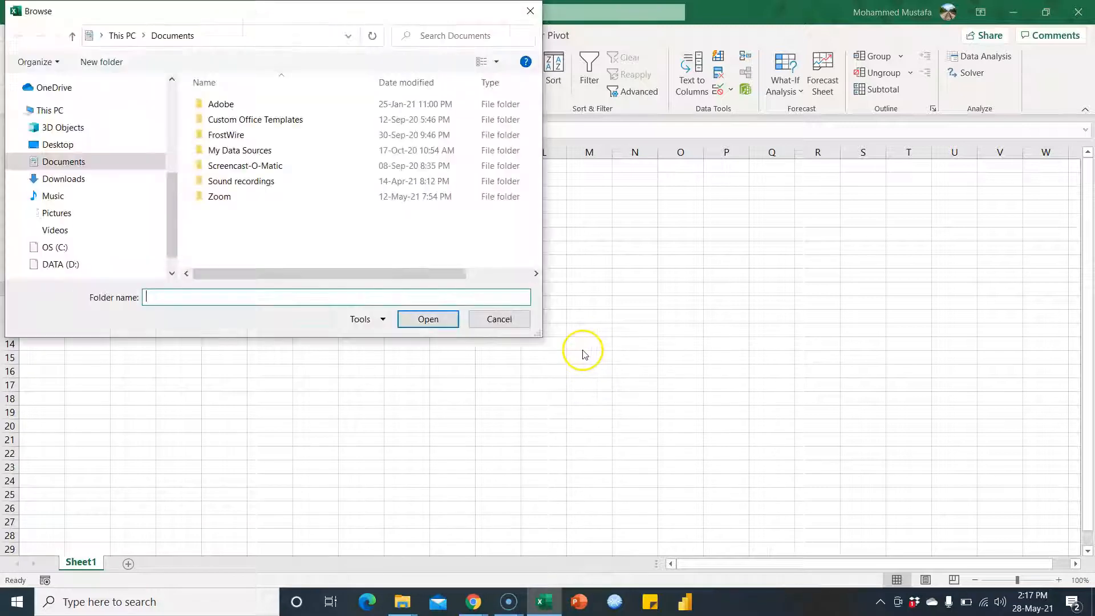
Choose File Search Folder on the Desktop as the import source and open its file list in Power Query for transformation
{"action": "left_click_drag", "start_coordinate": [332, 13], "coordinate": [551, 86]}
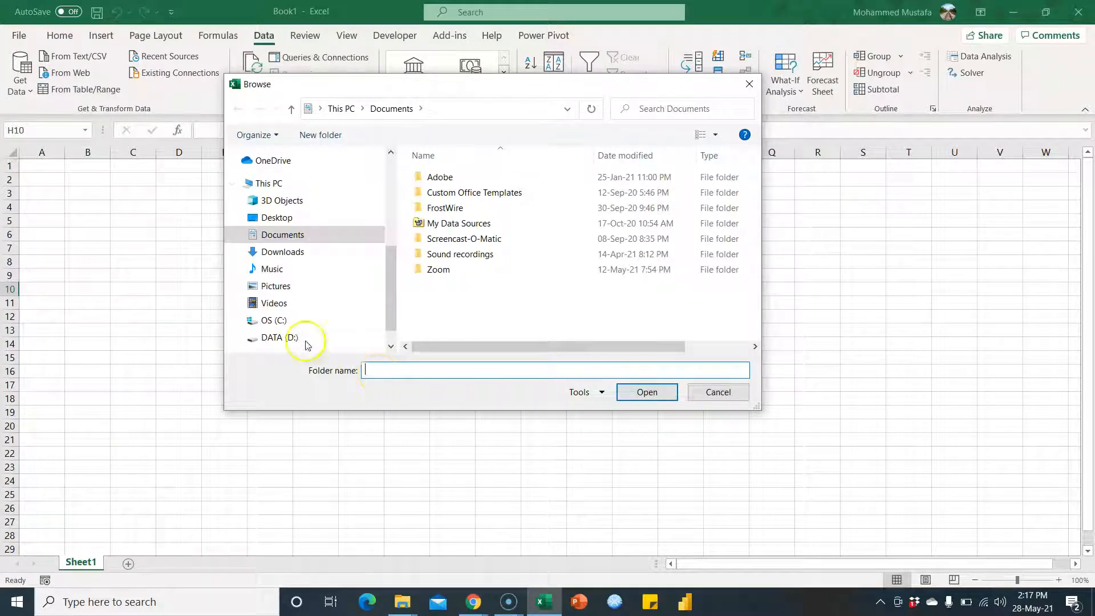
{"action": "left_click", "coordinate": [276, 218]}
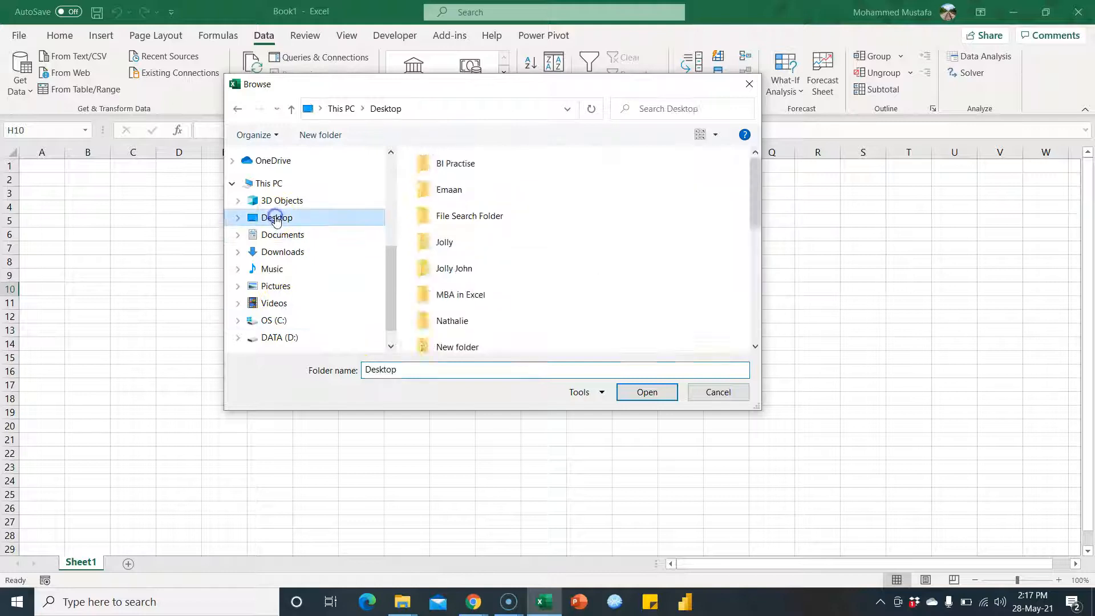
{"action": "left_click", "coordinate": [497, 218]}
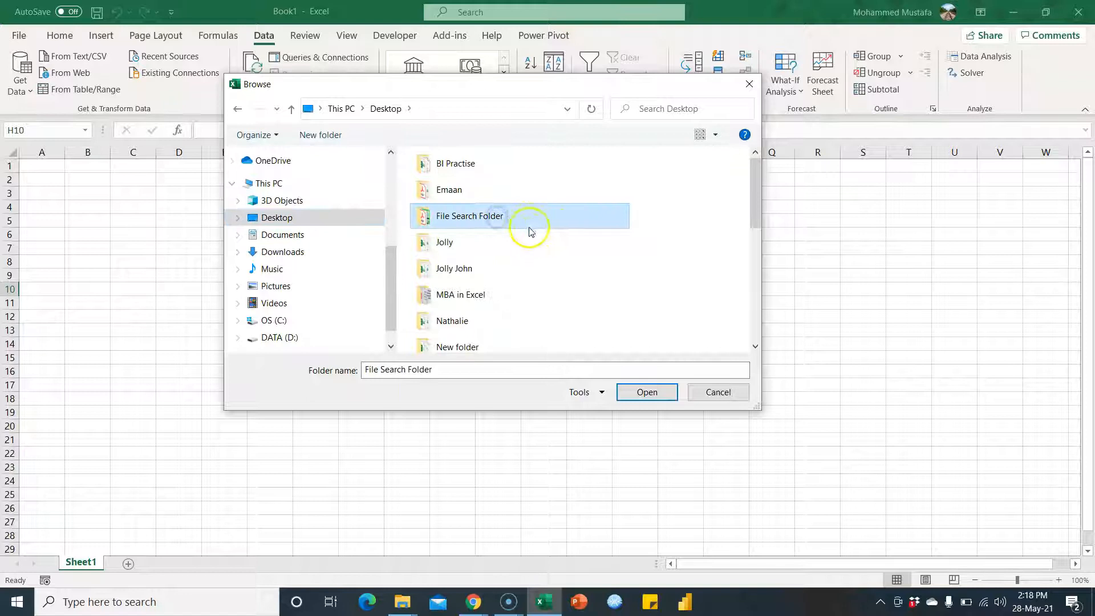
{"action": "left_click", "coordinate": [662, 405]}
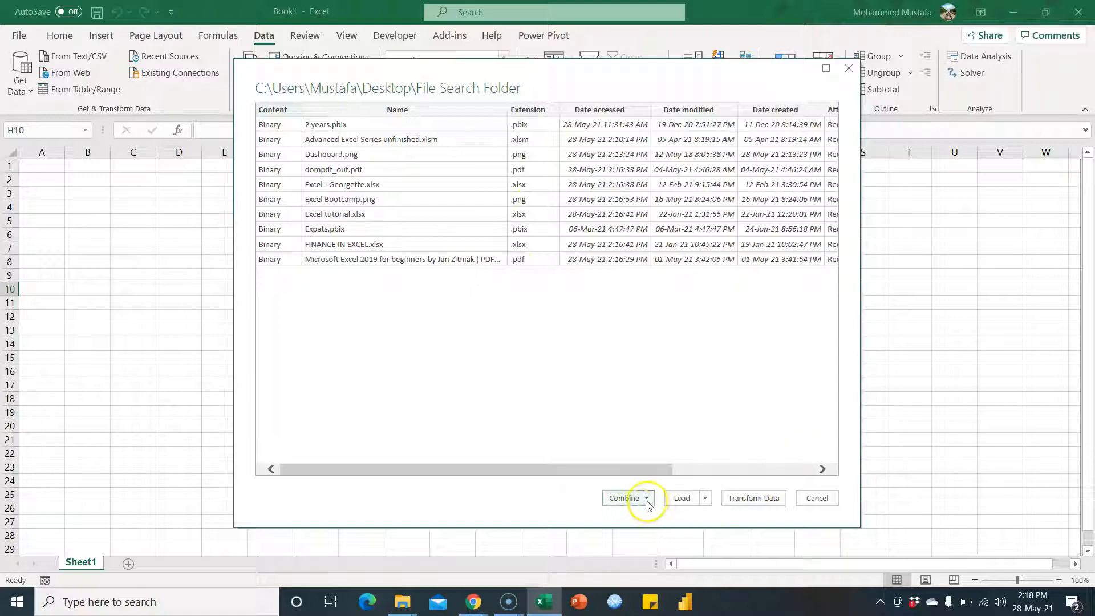
{"action": "left_click", "coordinate": [758, 502]}
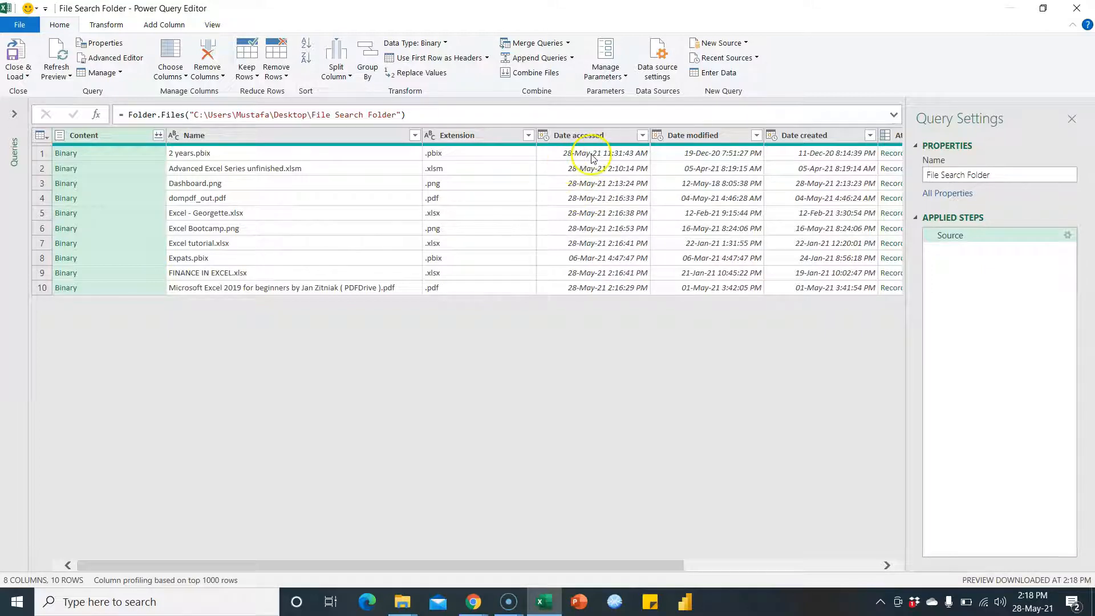
Examine the imported date columns, the first file's Attributes record and the Folder Path column
{"action": "mouse_move", "coordinate": [723, 150]}
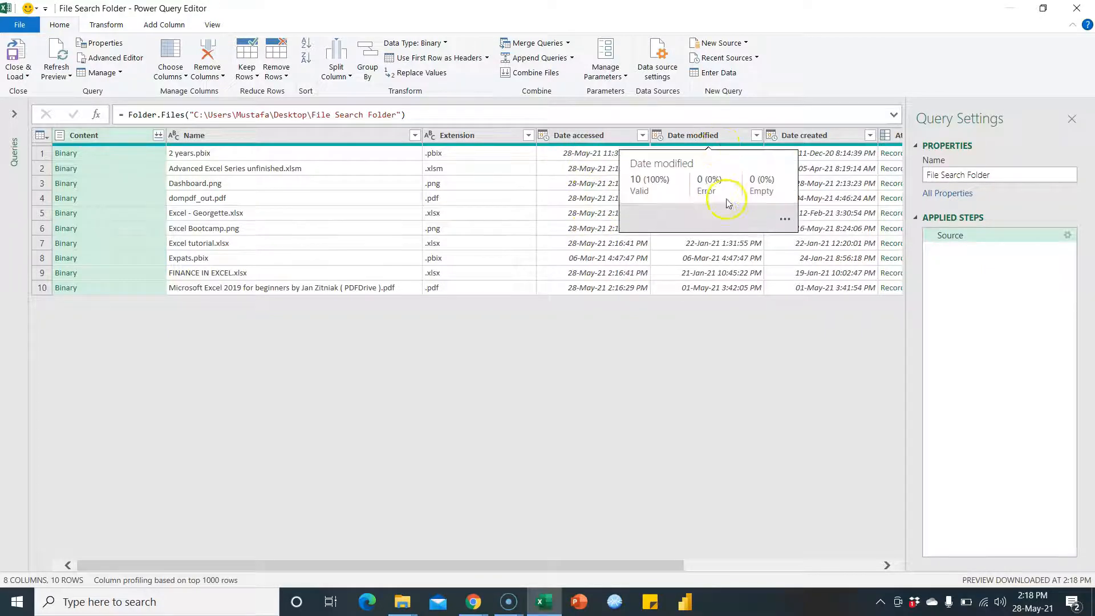
{"action": "left_click_drag", "start_coordinate": [620, 567], "coordinate": [833, 570]}
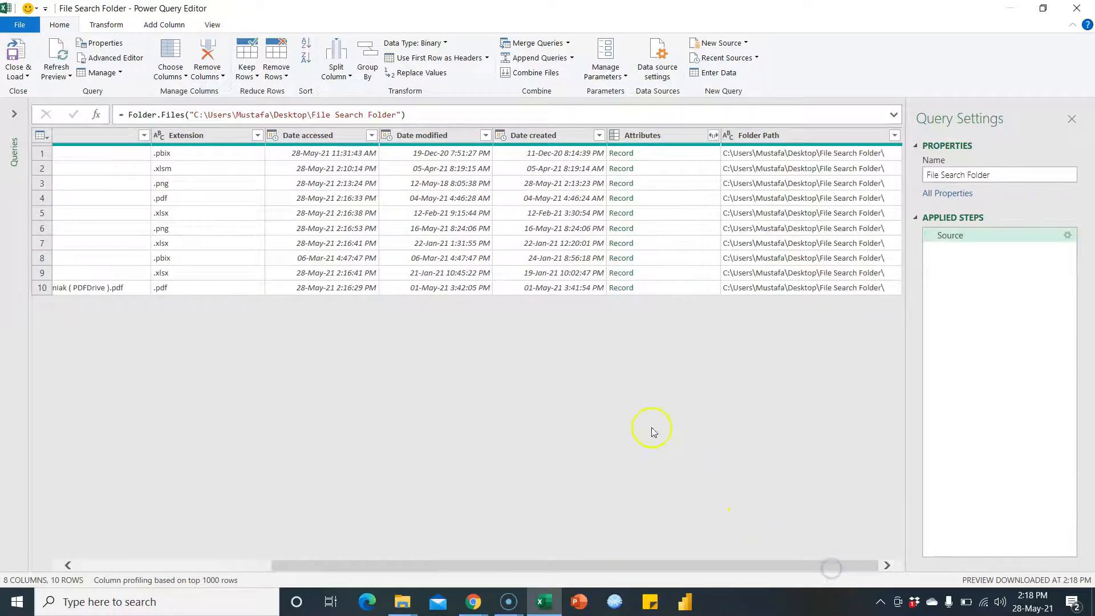
{"action": "left_click", "coordinate": [666, 154]}
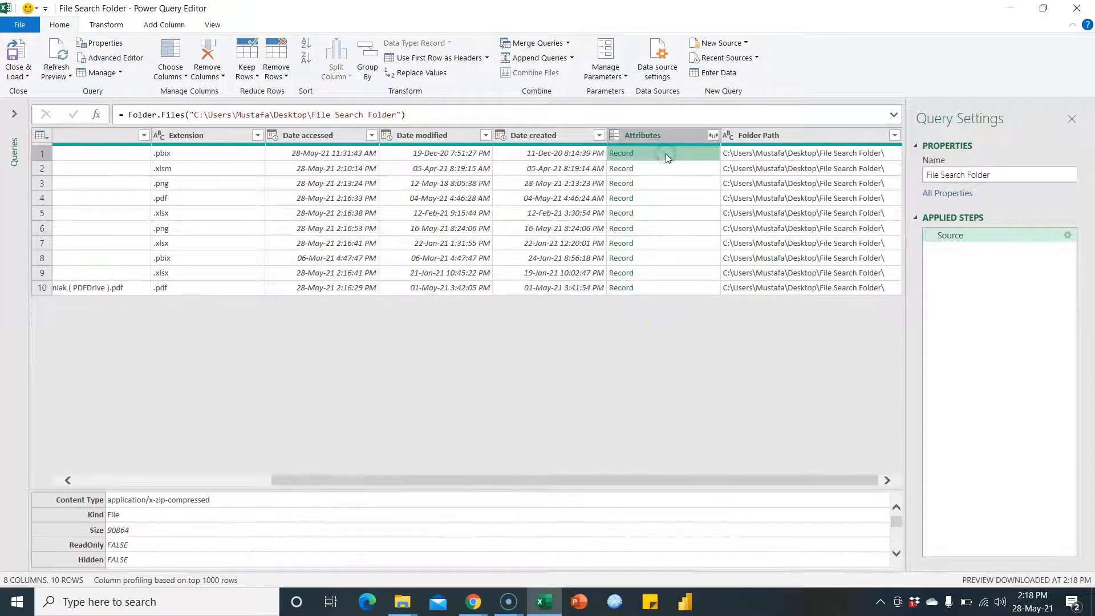
{"action": "left_click_drag", "start_coordinate": [552, 486], "coordinate": [550, 430]}
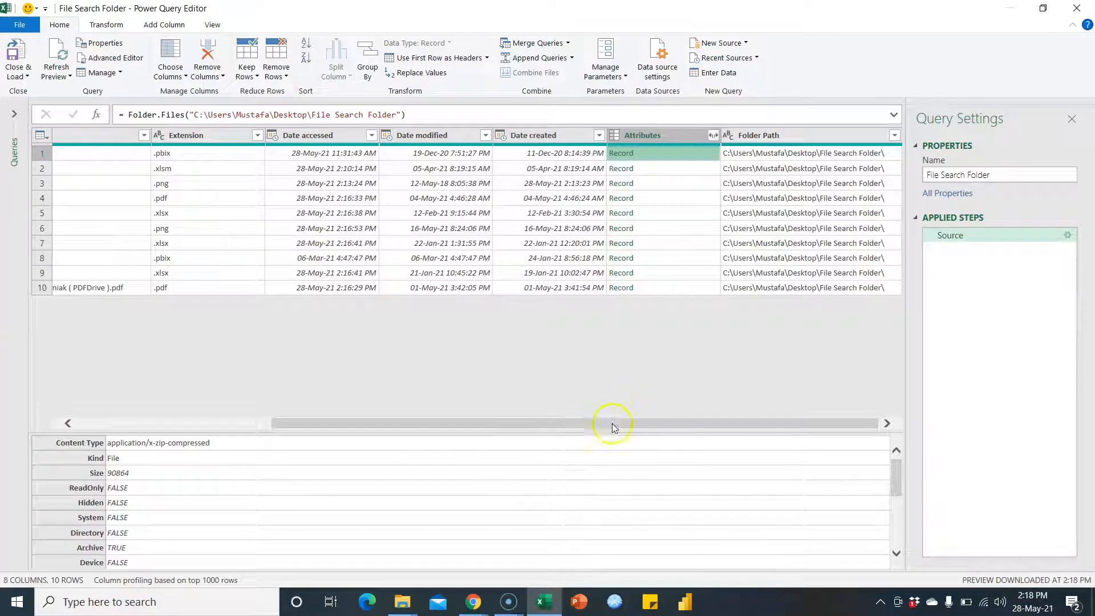
{"action": "left_click_drag", "start_coordinate": [614, 489], "coordinate": [614, 503]}
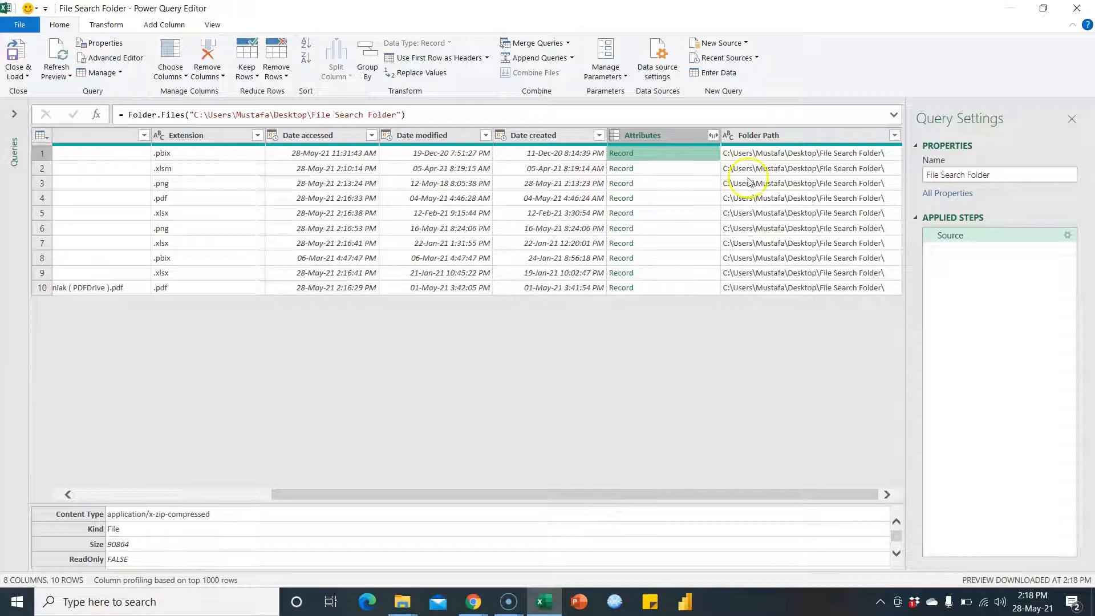
{"action": "left_click_drag", "start_coordinate": [748, 496], "coordinate": [818, 497]}
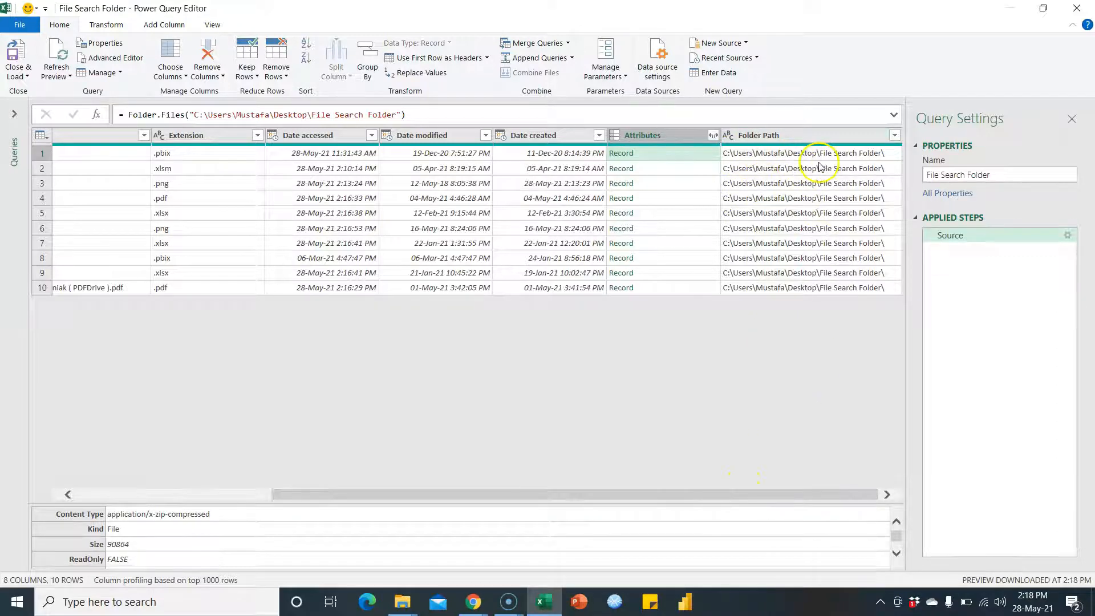
{"action": "left_click", "coordinate": [800, 136]}
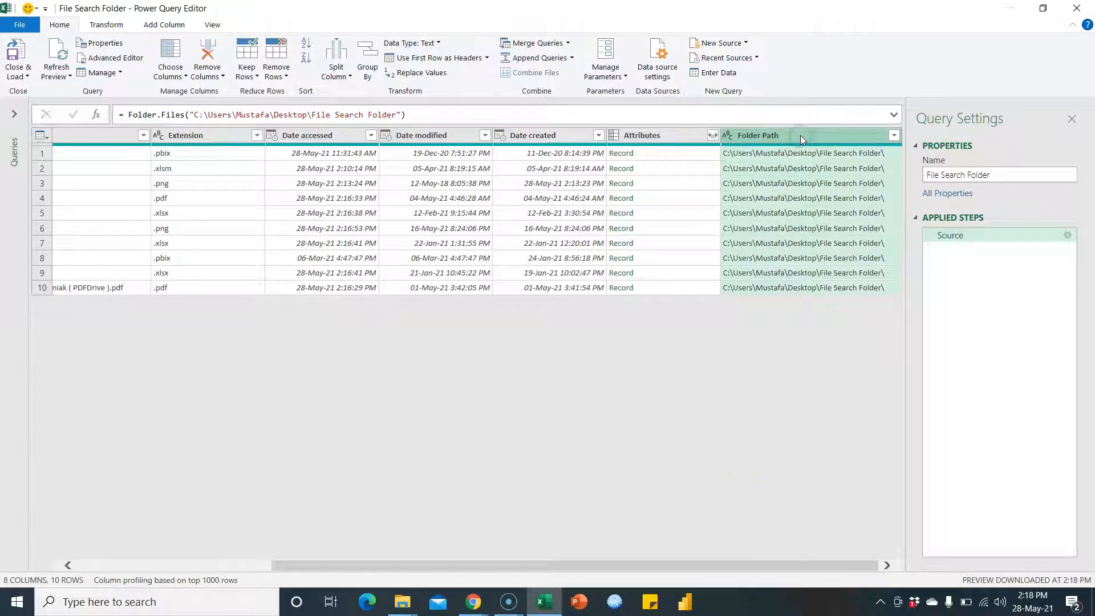
{"action": "left_click", "coordinate": [781, 142]}
{"action": "left_click_drag", "start_coordinate": [728, 572], "coordinate": [629, 572]}
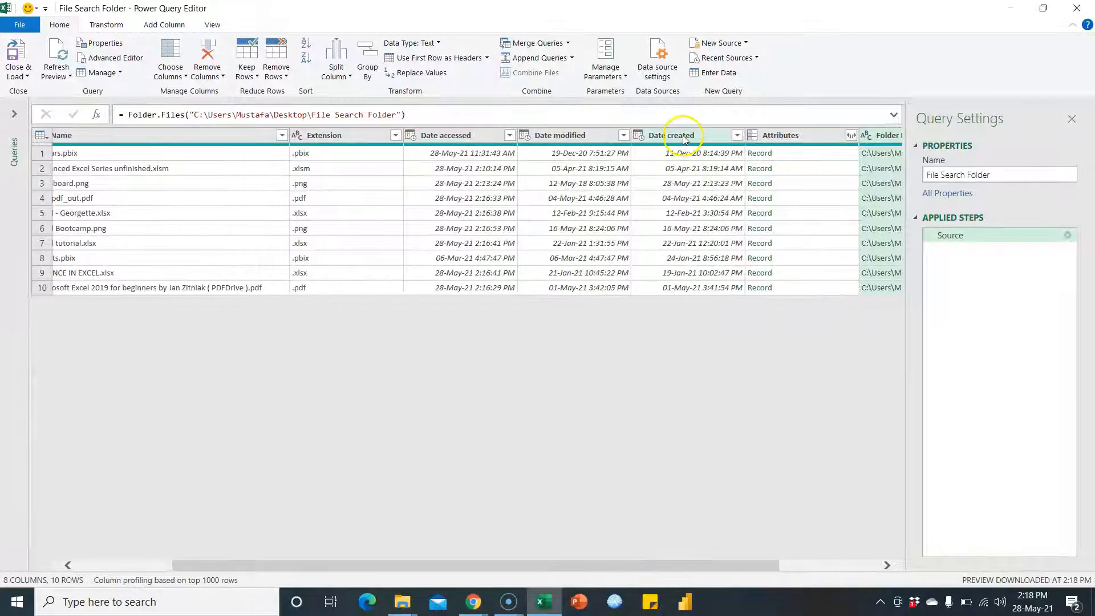
Keep only the Folder Path, Date created, Name and Extension columns in the query and remove all other columns
{"action": "left_click", "coordinate": [685, 139]}
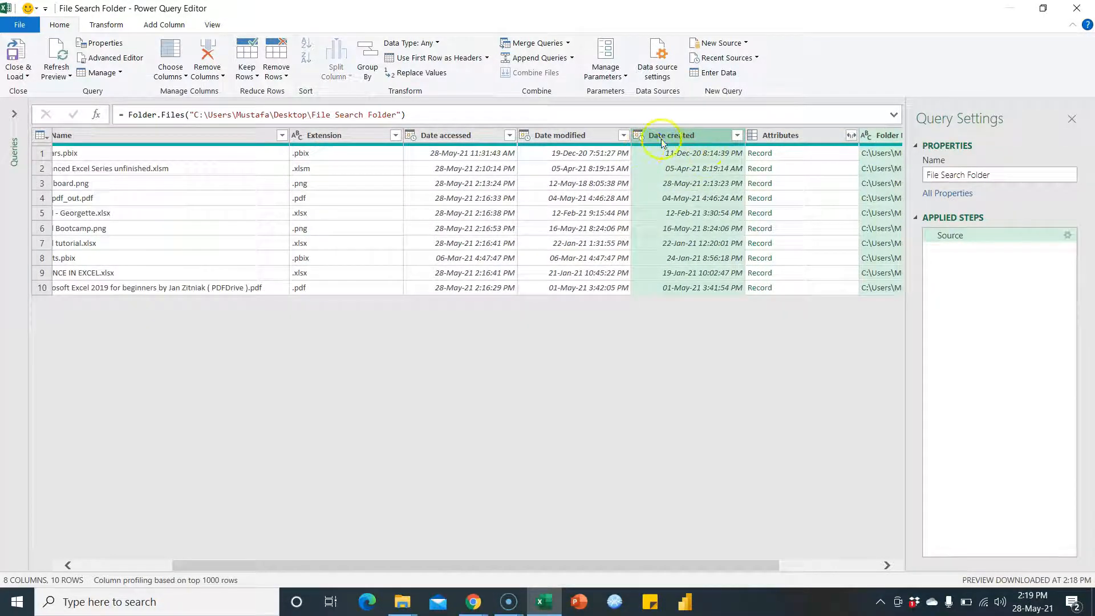
{"action": "left_click_drag", "start_coordinate": [381, 565], "coordinate": [230, 565]}
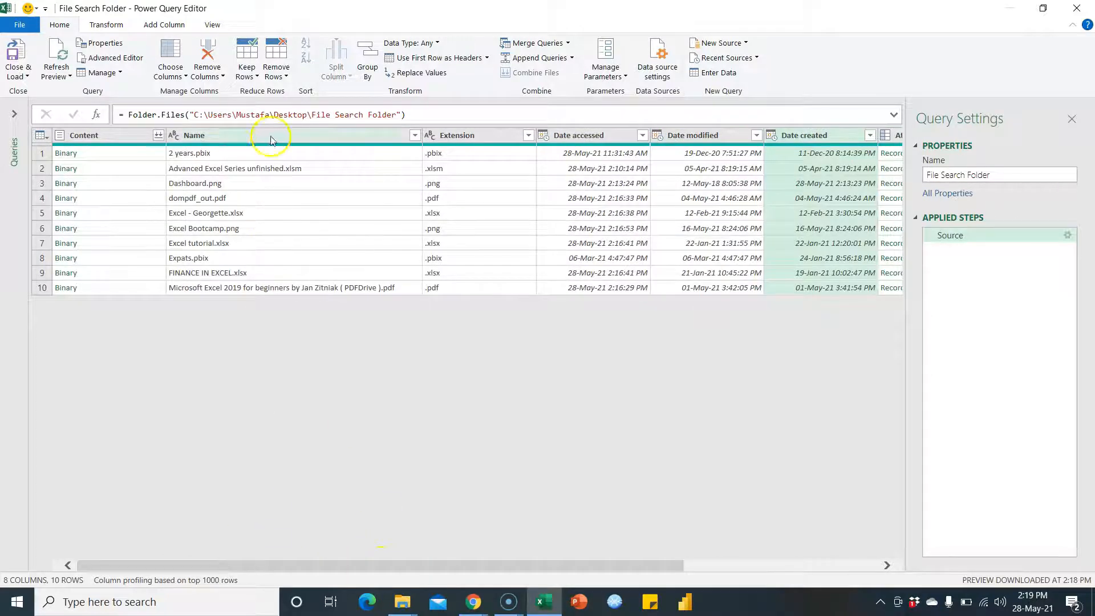
{"action": "left_click", "coordinate": [271, 137], "text": "ctrl"}
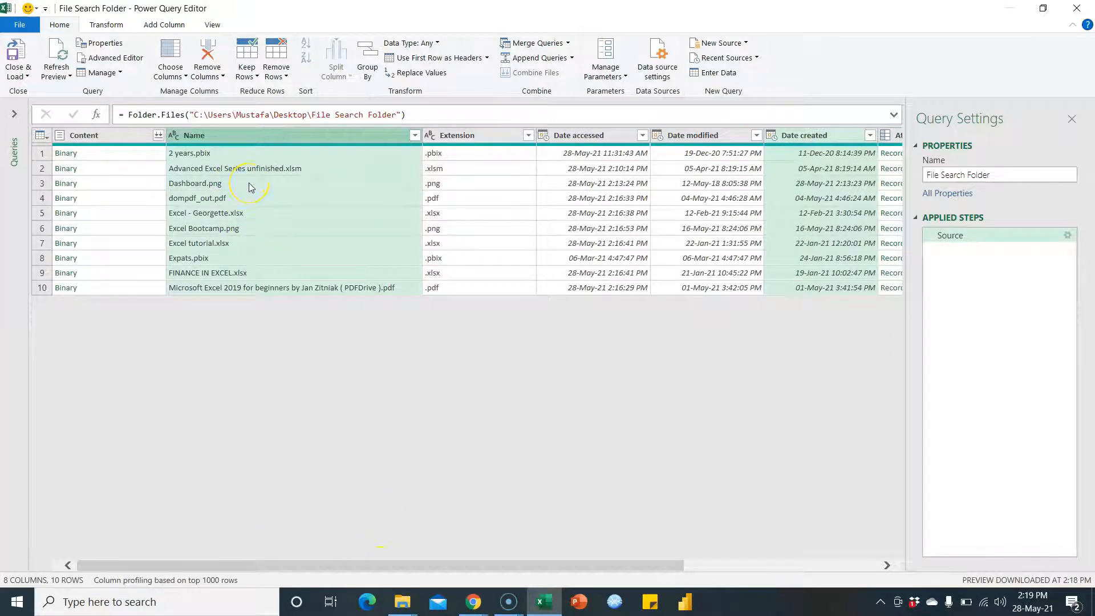
{"action": "left_click", "coordinate": [478, 137], "text": "ctrl"}
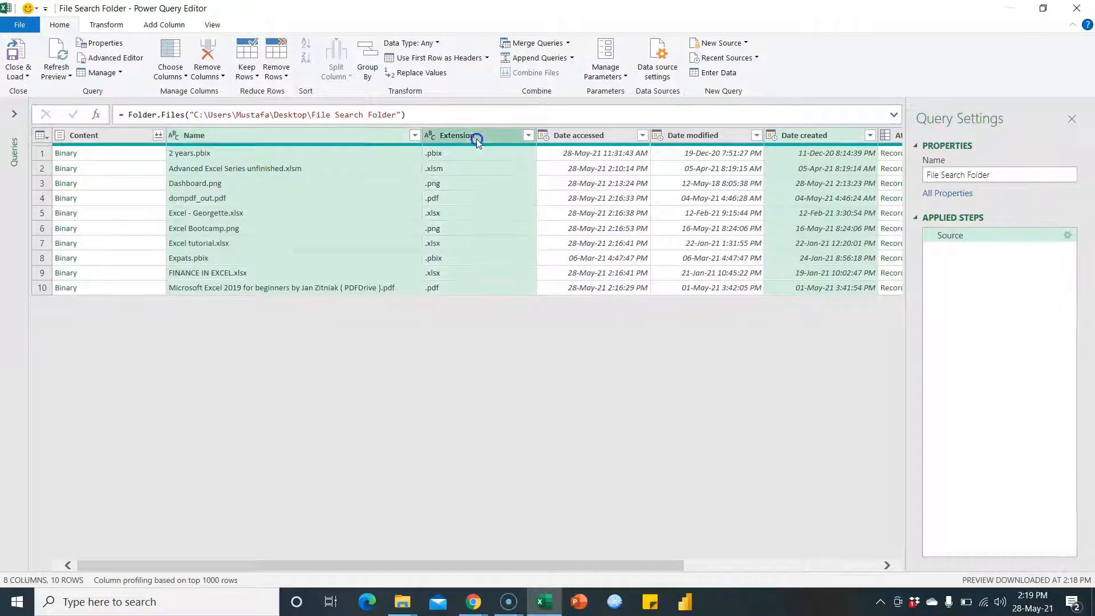
{"action": "right_click", "coordinate": [477, 138]}
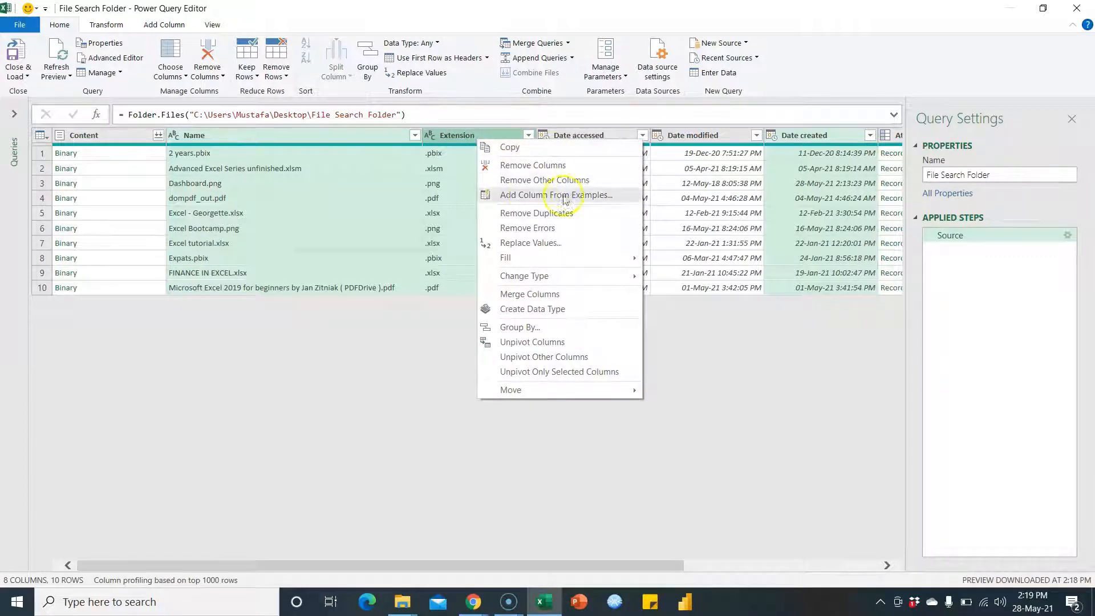
{"action": "left_click", "coordinate": [539, 181]}
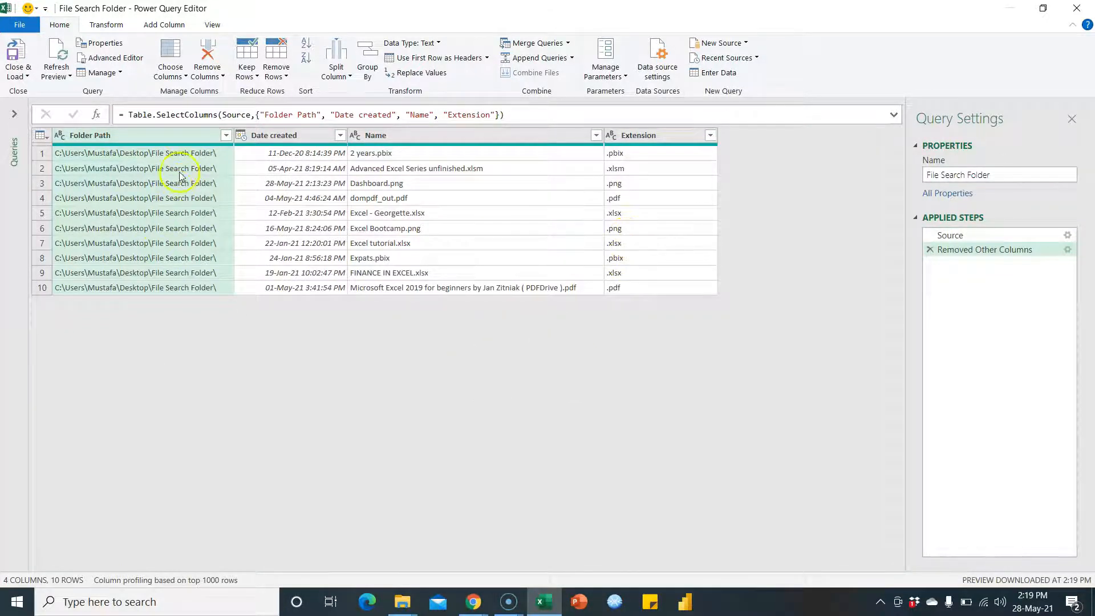
Merge the Folder Path and Name columns, in that order and without a separator, into a column named File Search
{"action": "left_click", "coordinate": [183, 137]}
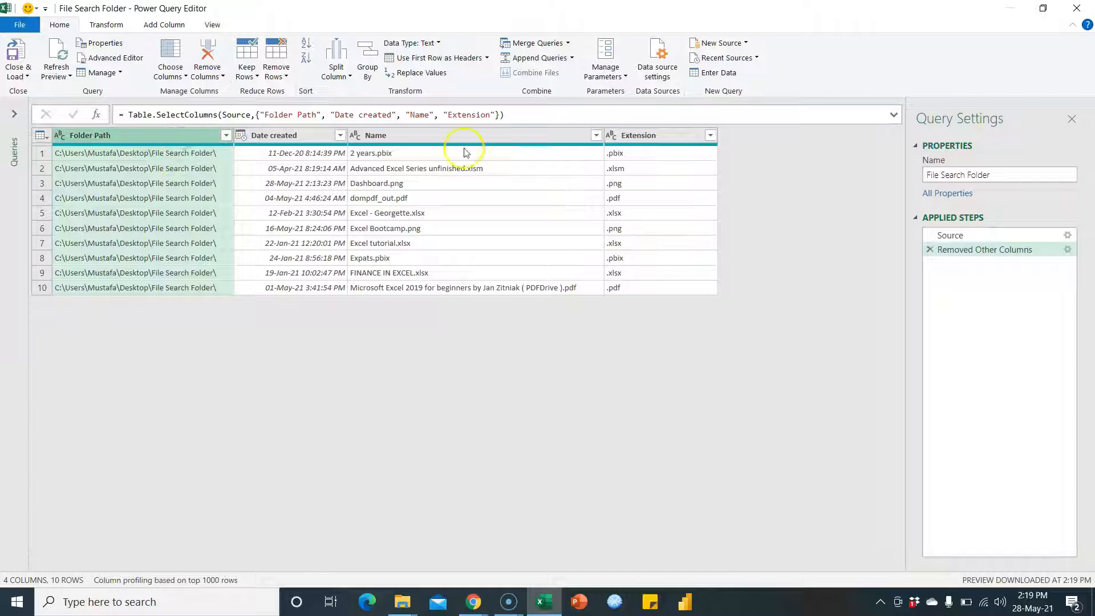
{"action": "left_click", "coordinate": [449, 137]}
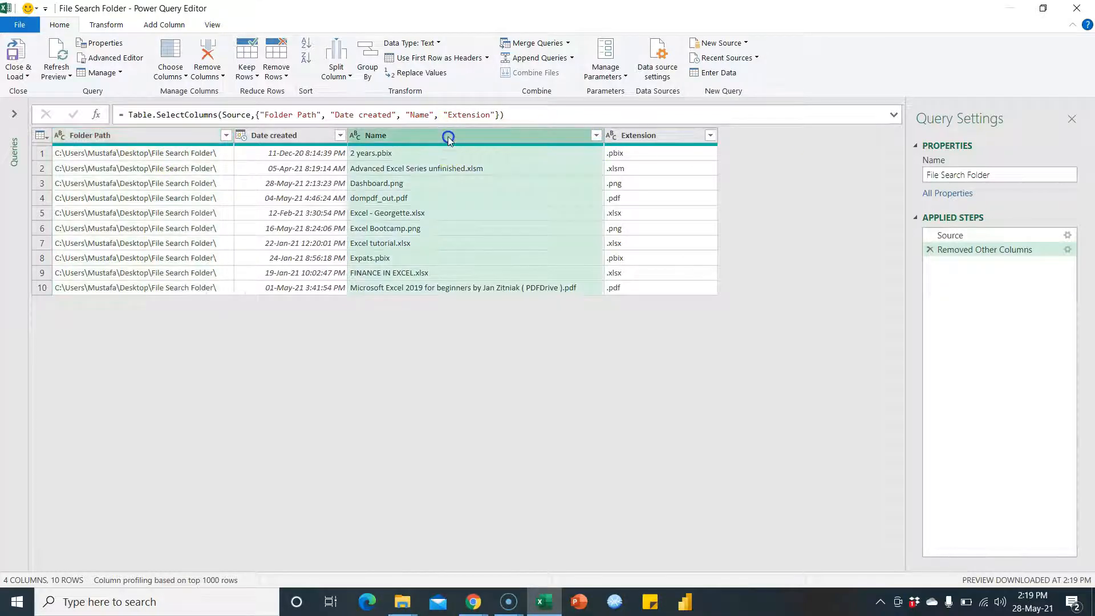
{"action": "left_click", "coordinate": [181, 138]}
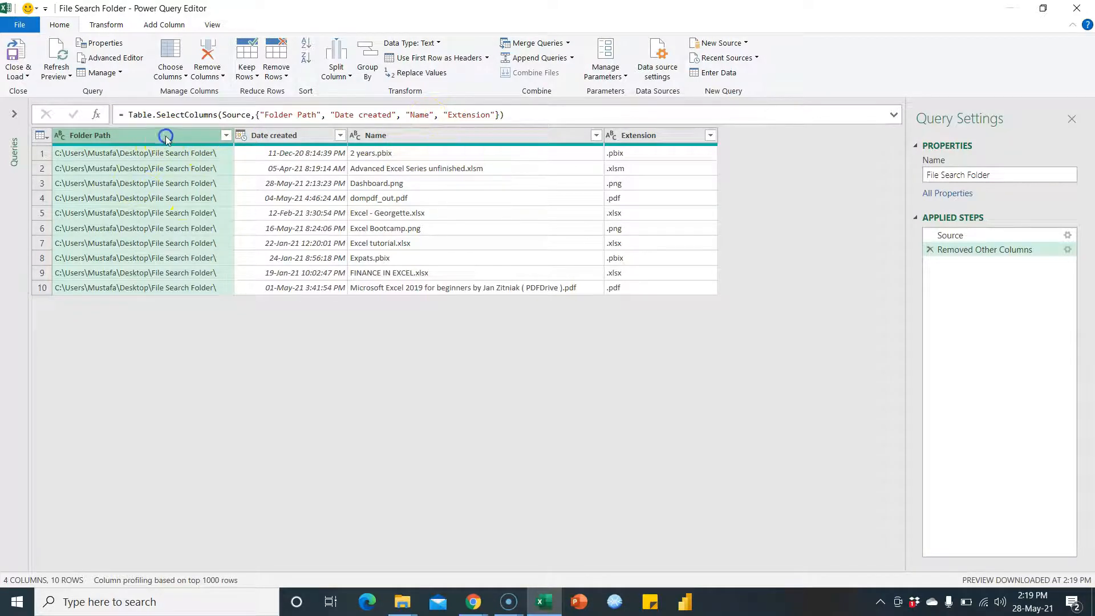
{"action": "left_click", "coordinate": [429, 142], "text": "ctrl"}
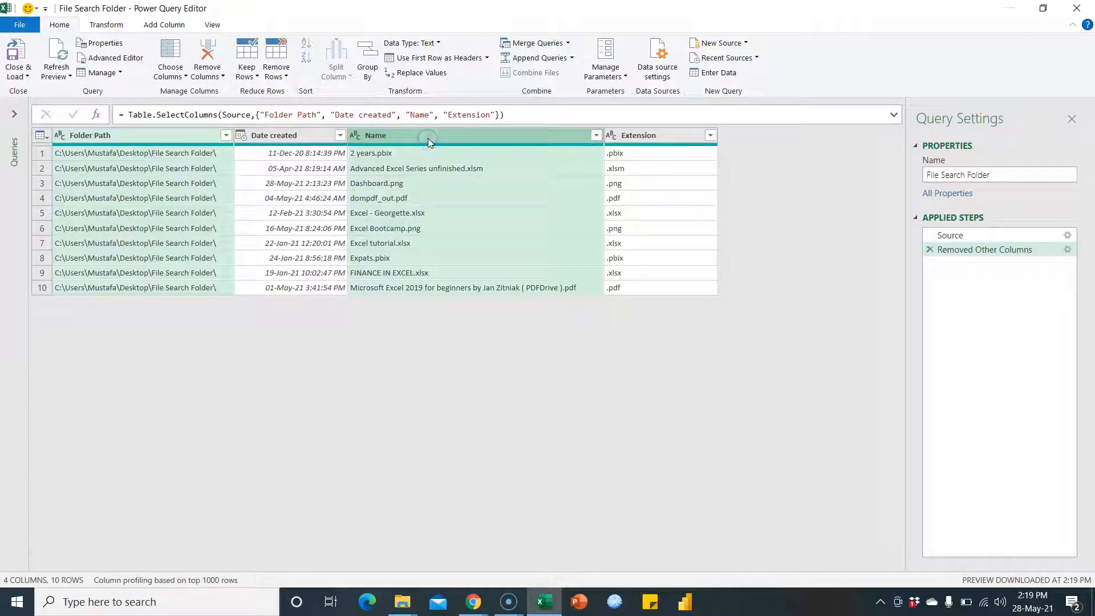
{"action": "left_click", "coordinate": [110, 25]}
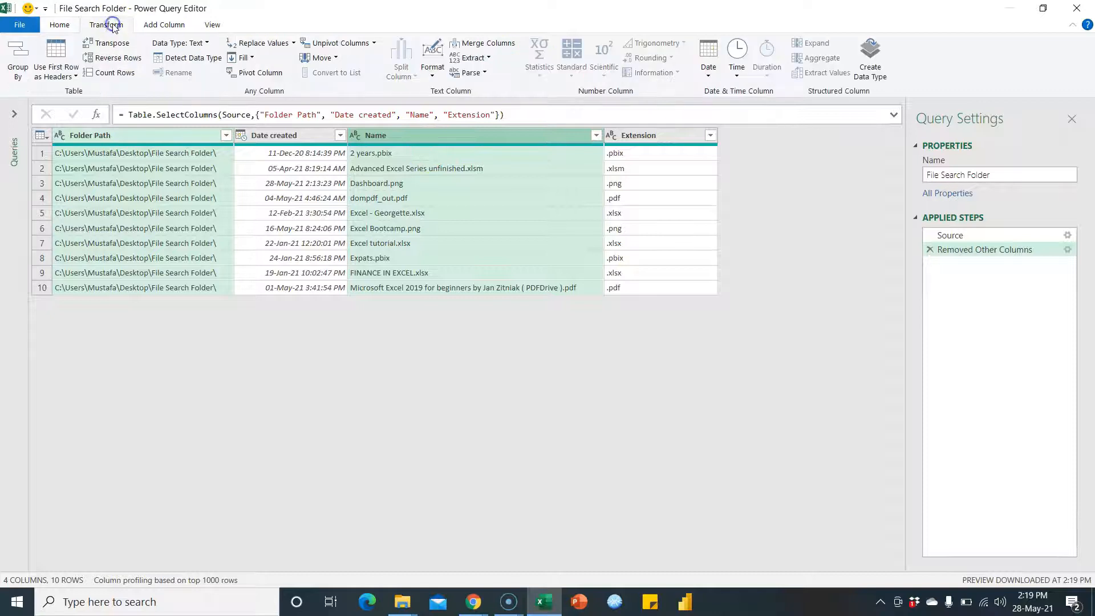
{"action": "left_click", "coordinate": [485, 46]}
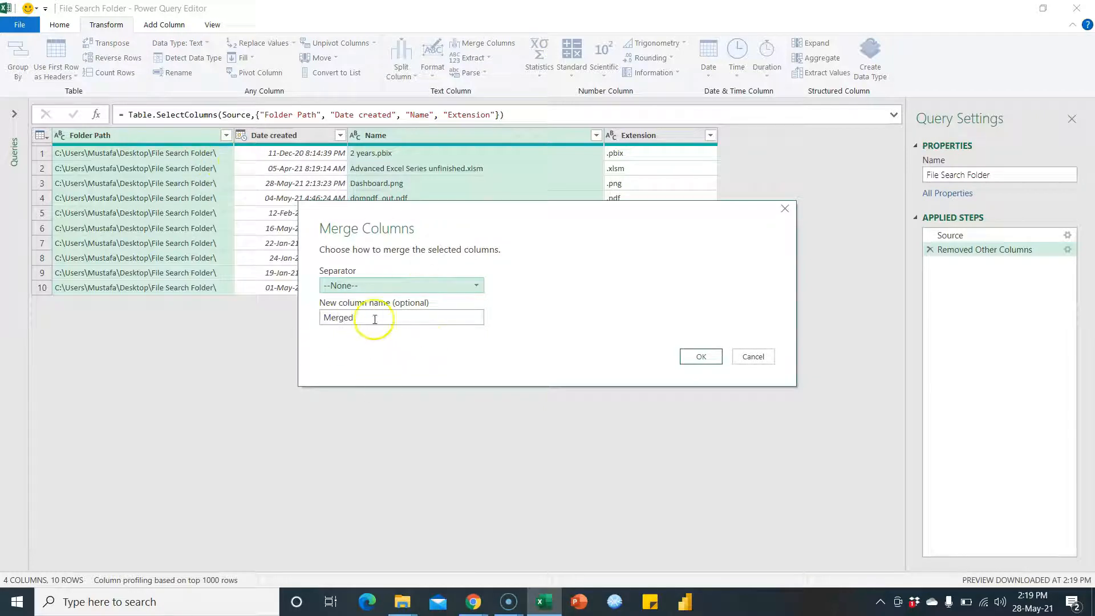
{"action": "left_click_drag", "start_coordinate": [375, 318], "coordinate": [247, 316]}
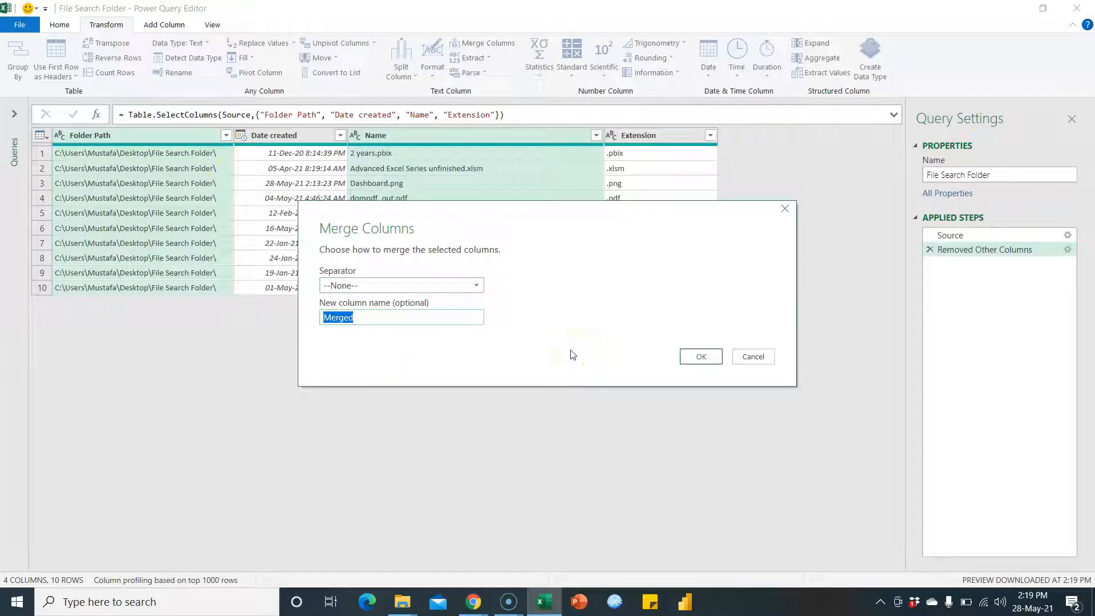
{"action": "type", "text": "File Search"}
{"action": "left_click", "coordinate": [706, 356]}
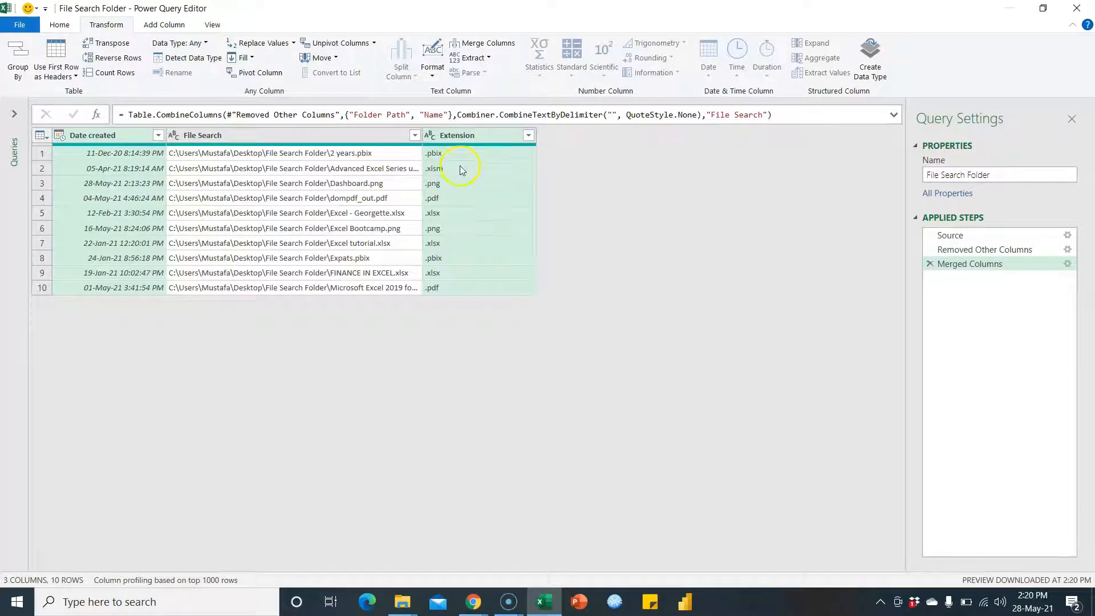
Close and load the query into a worksheet table and widen the Date created column
{"action": "left_click", "coordinate": [22, 27]}
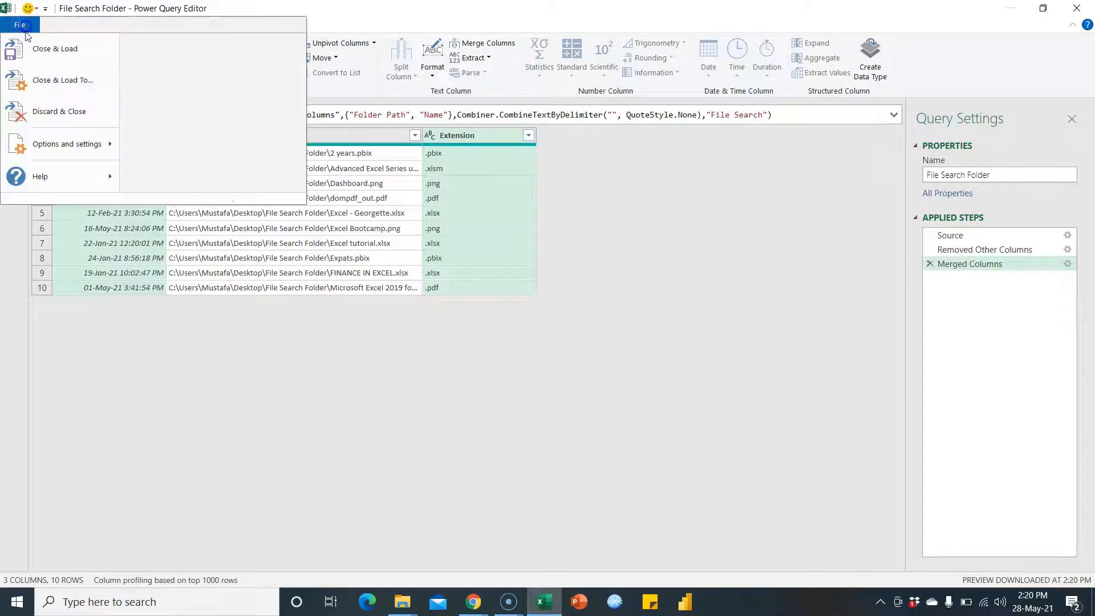
{"action": "left_click", "coordinate": [62, 50]}
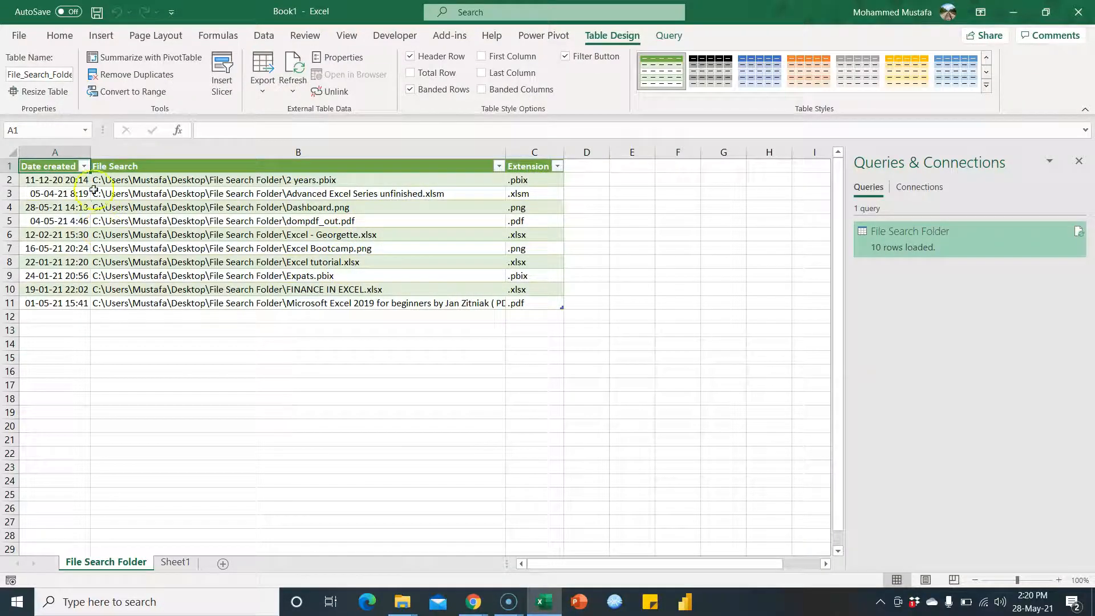
{"action": "left_click_drag", "start_coordinate": [93, 148], "coordinate": [125, 148]}
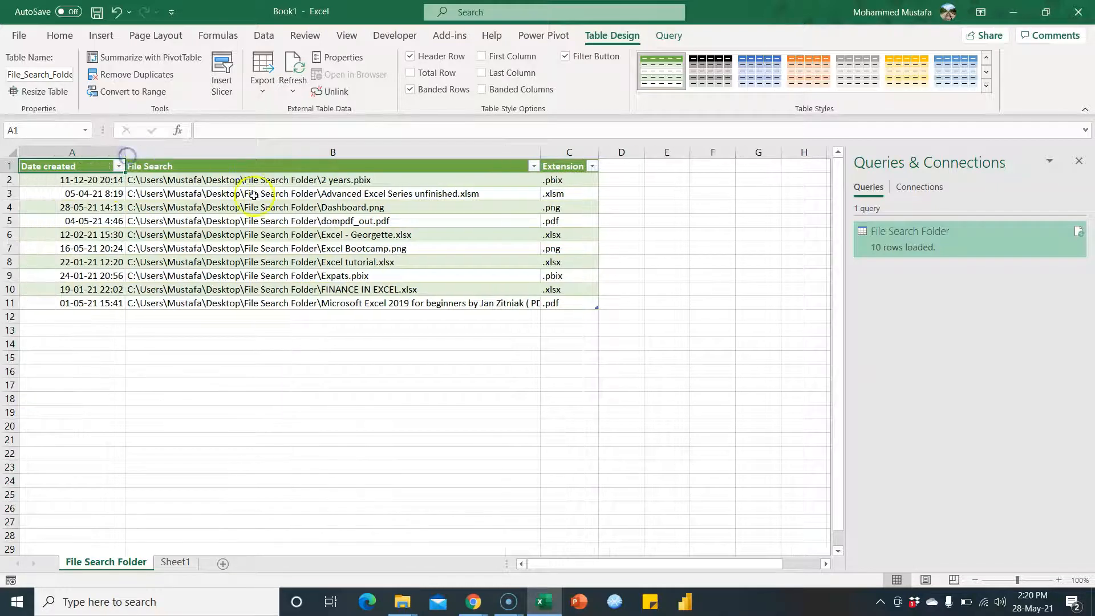
Check the file paths and extensions in the loaded table and close the Queries & Connections pane
{"action": "left_click", "coordinate": [308, 177]}
{"action": "left_click", "coordinate": [313, 223]}
{"action": "left_click", "coordinate": [318, 259]}
{"action": "left_click", "coordinate": [569, 185]}
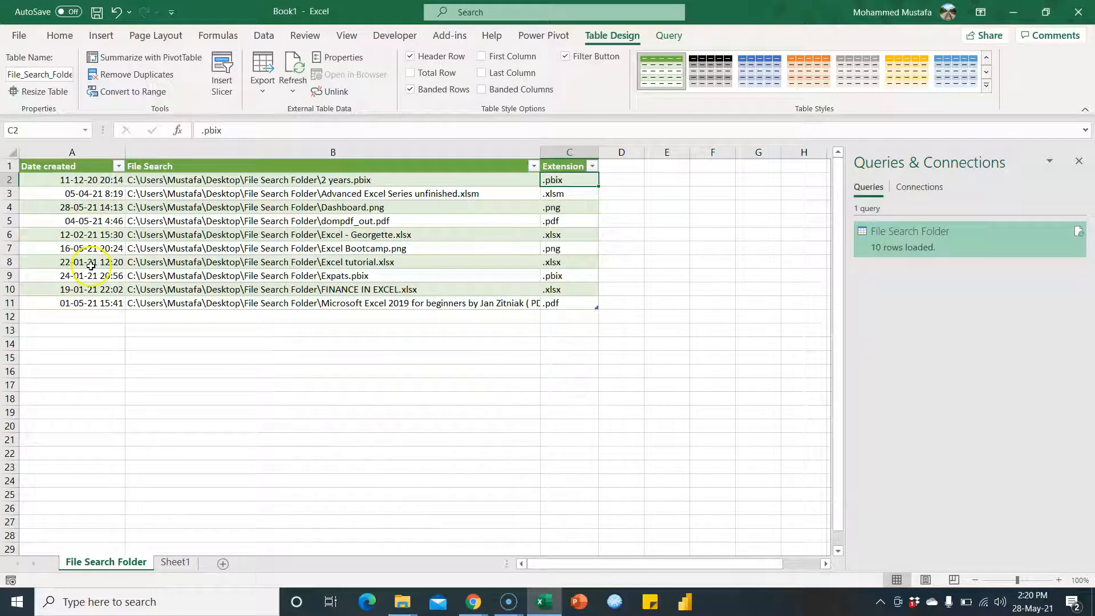
{"action": "left_click", "coordinate": [228, 188]}
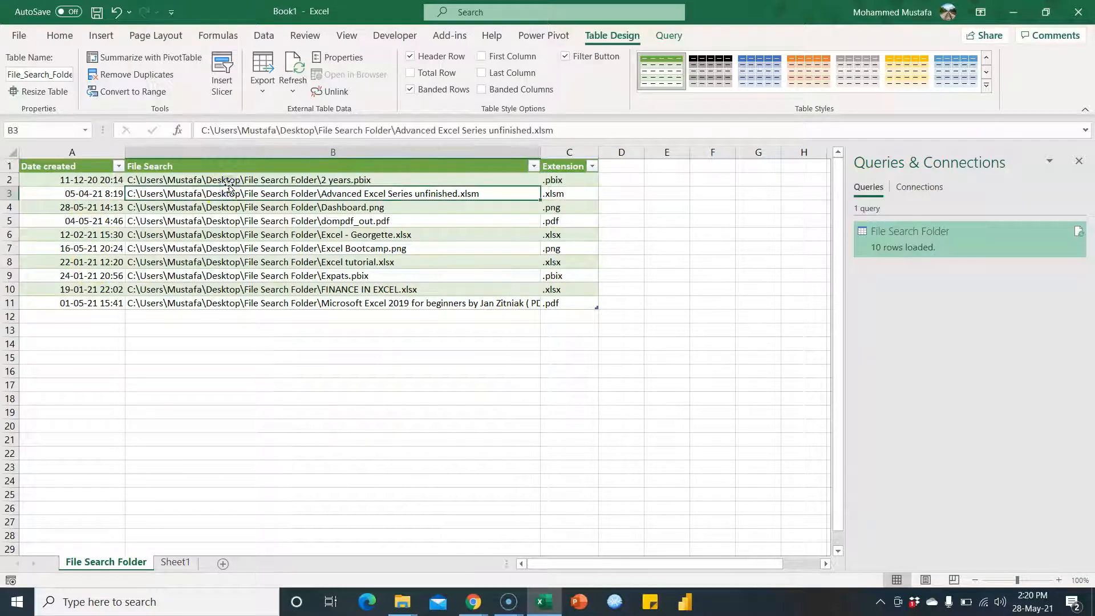
{"action": "left_click", "coordinate": [228, 181]}
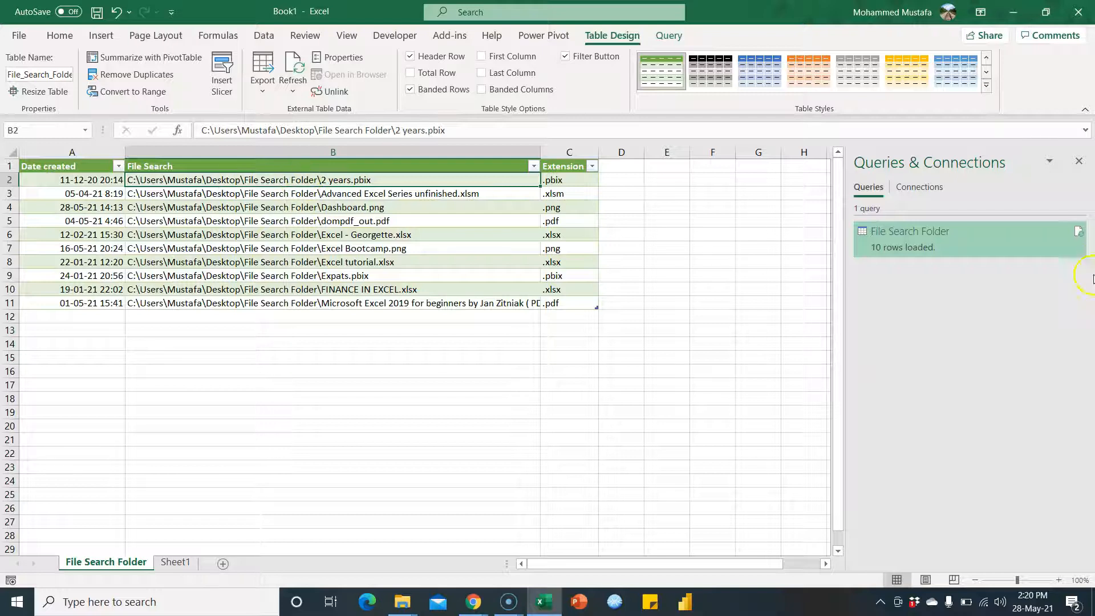
{"action": "left_click", "coordinate": [1079, 161]}
{"action": "left_click", "coordinate": [504, 220]}
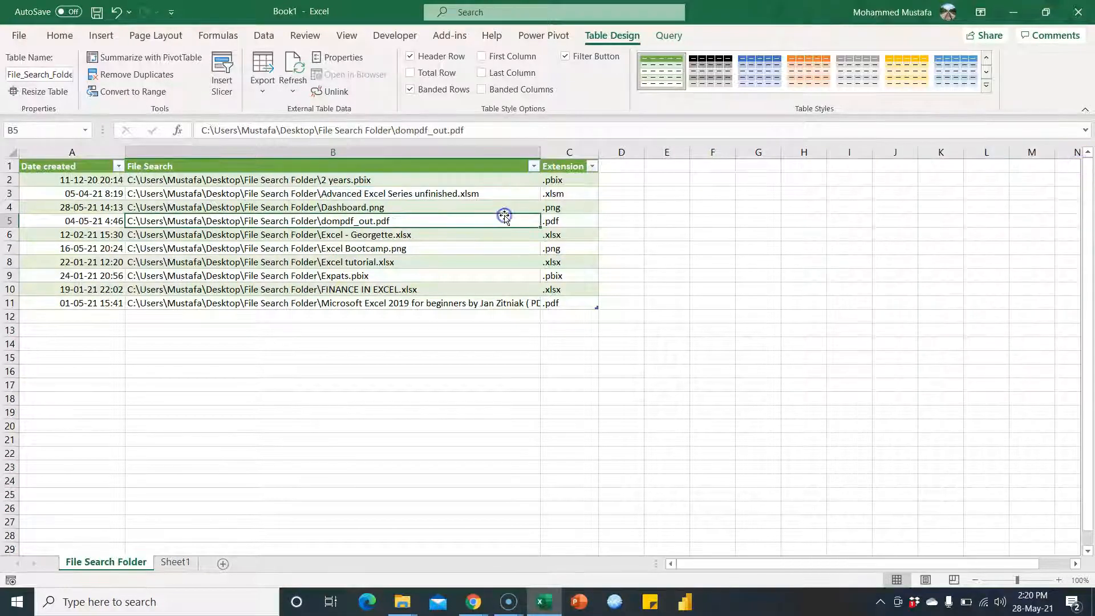
{"action": "left_click", "coordinate": [515, 233]}
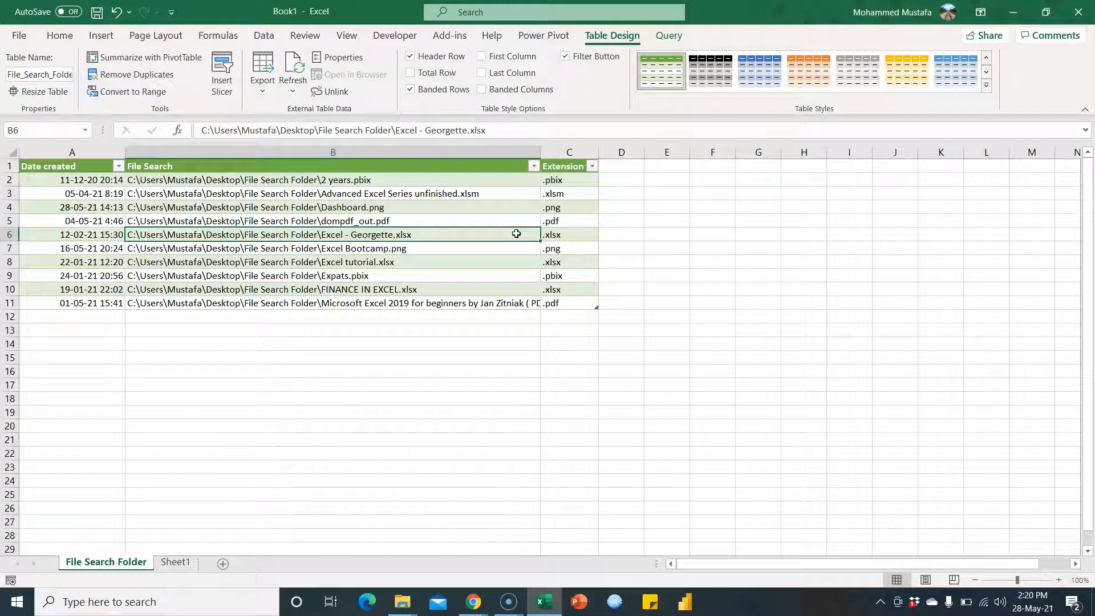
Save the workbook on the Desktop as an Excel Workbook named File Search
{"action": "key", "text": "F12"}
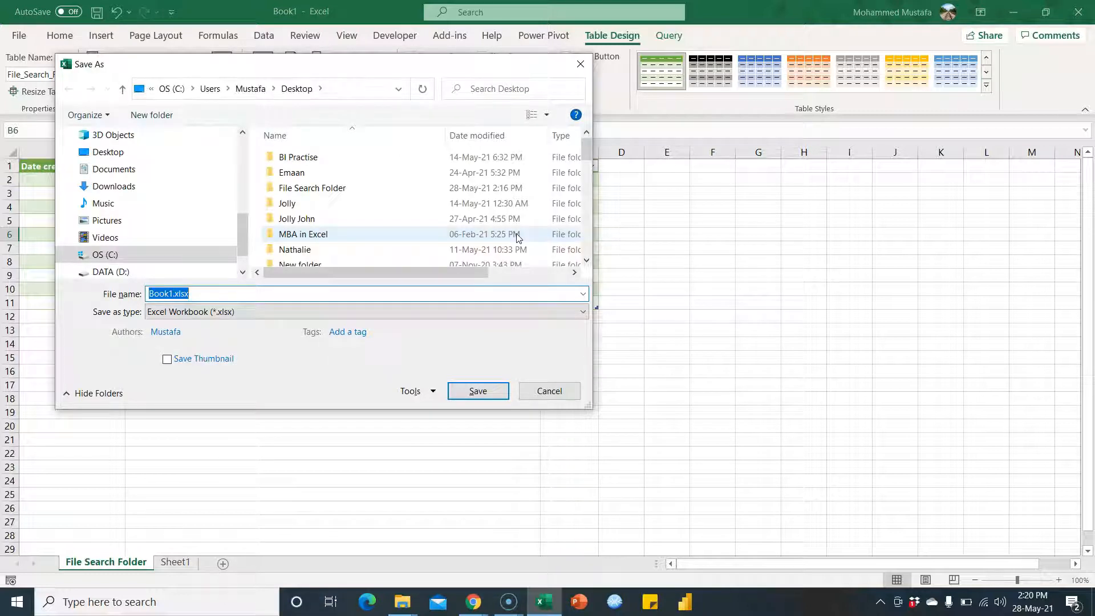
{"action": "type", "text": "File Search"}
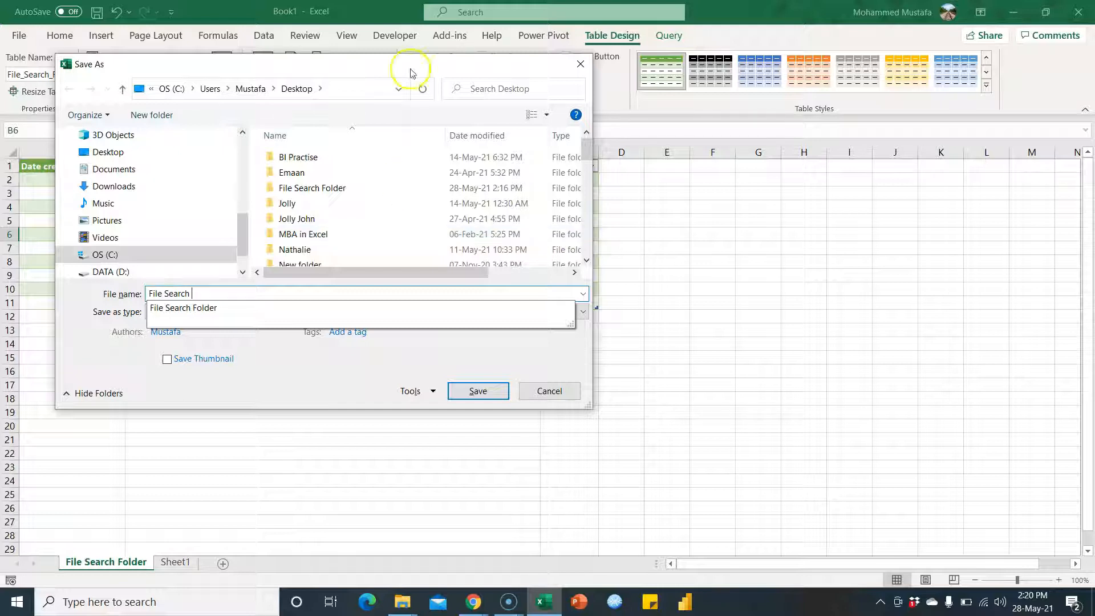
{"action": "left_click", "coordinate": [125, 153]}
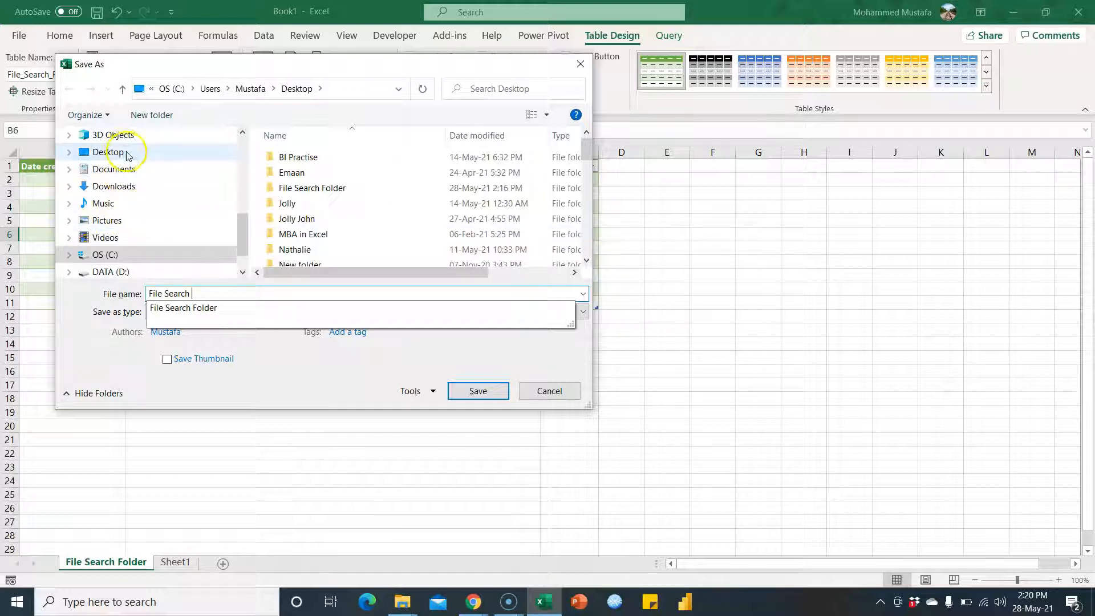
{"action": "left_click", "coordinate": [480, 394]}
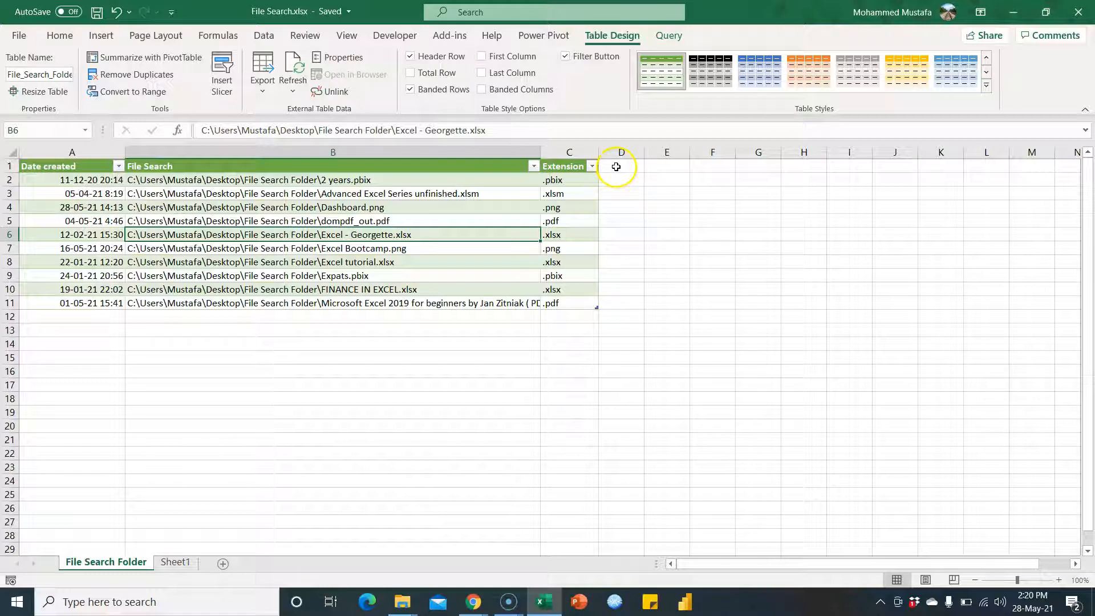
Add a table column with the header File Search in D1 and fit column D to its header
{"action": "left_click", "coordinate": [522, 207]}
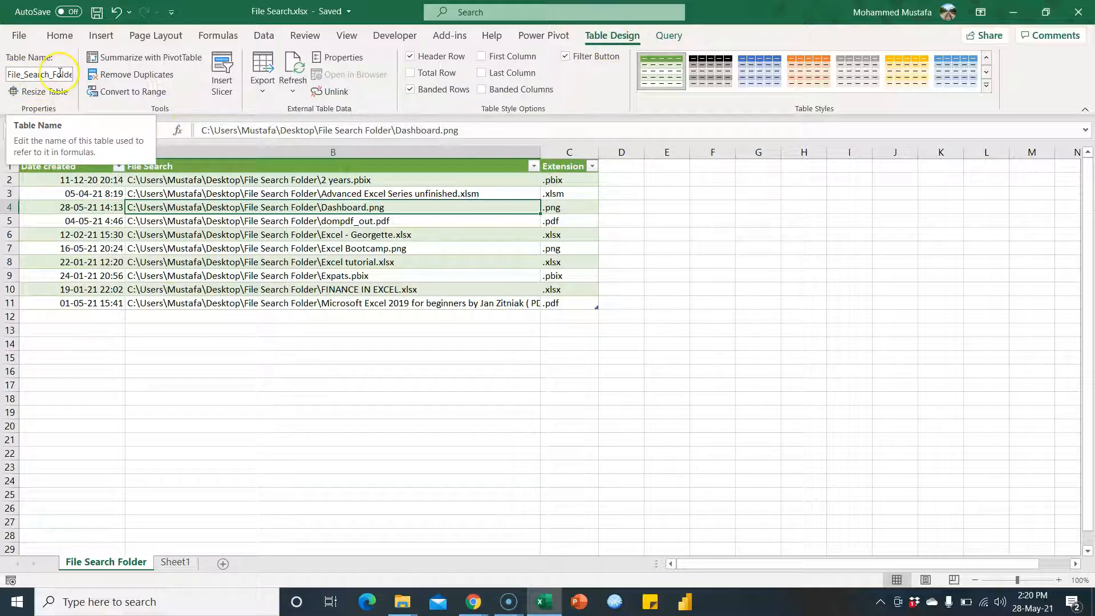
{"action": "left_click", "coordinate": [616, 169]}
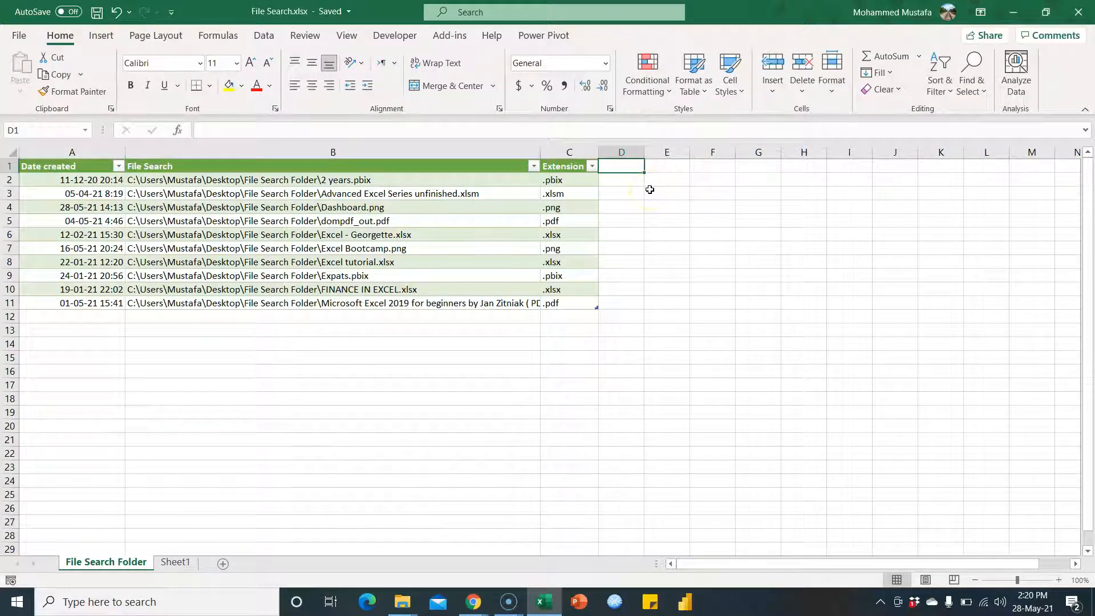
{"action": "type", "text": "File Sear"}
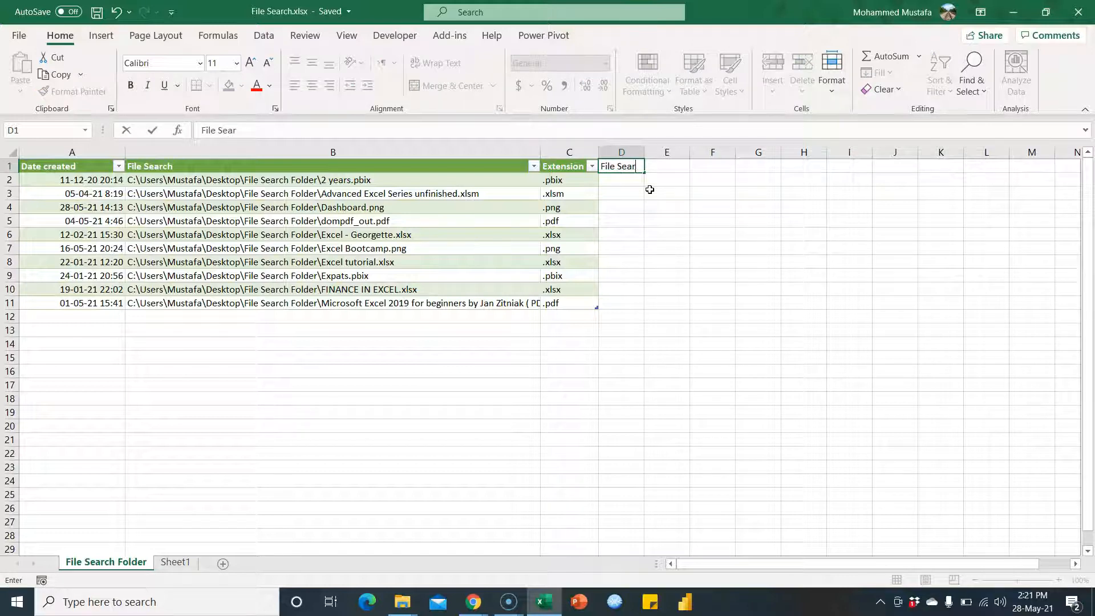
{"action": "key", "text": "Return"}
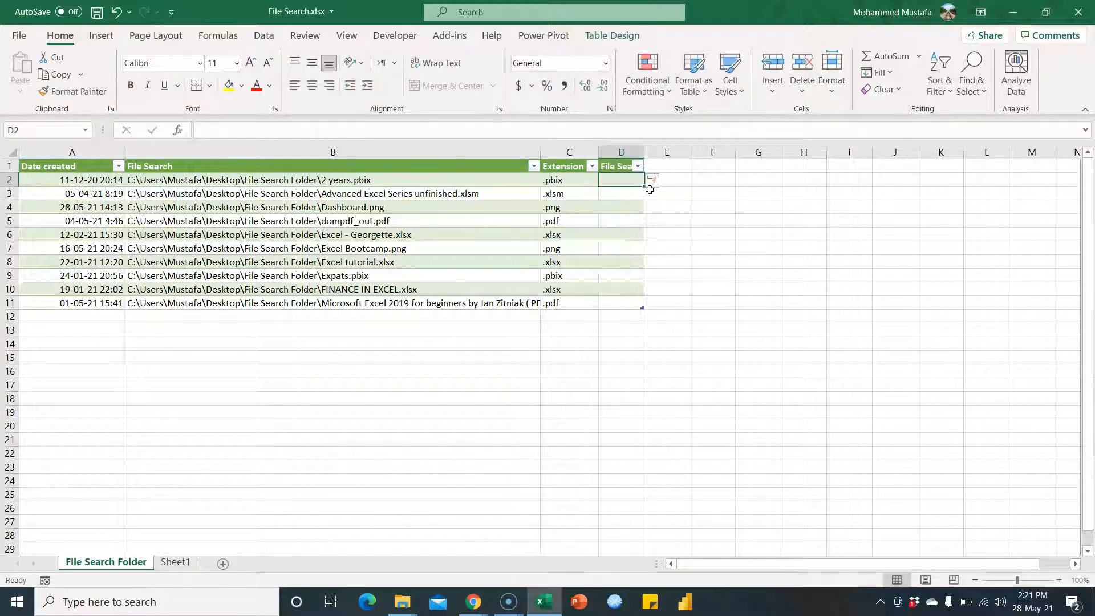
{"action": "double_click", "coordinate": [645, 153]}
{"action": "left_click", "coordinate": [634, 177]}
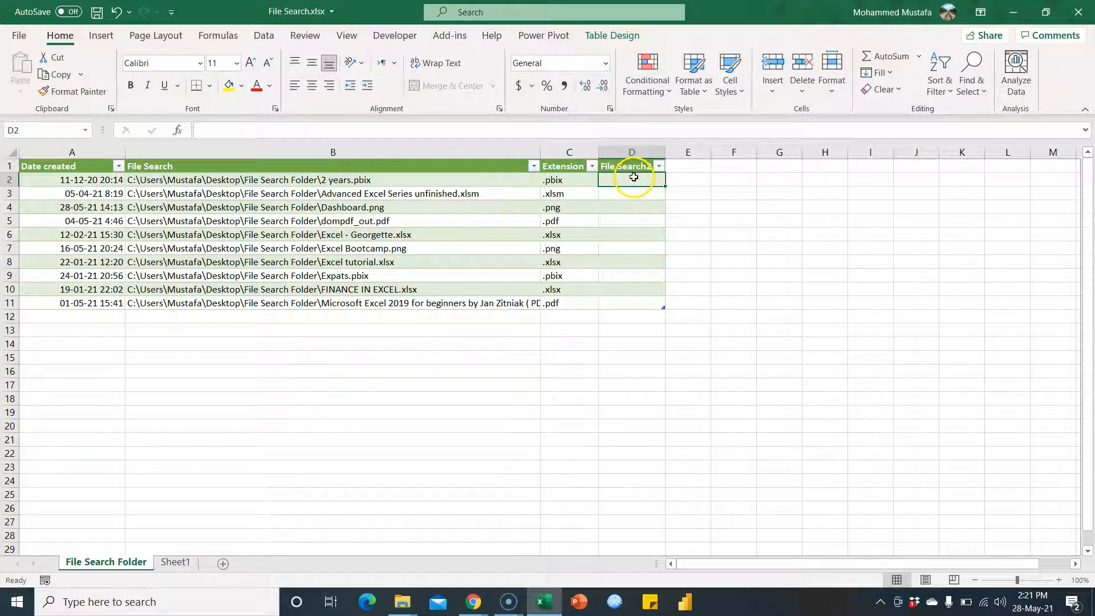
Rename the header in D1 to File Search Link
{"action": "left_click", "coordinate": [627, 166]}
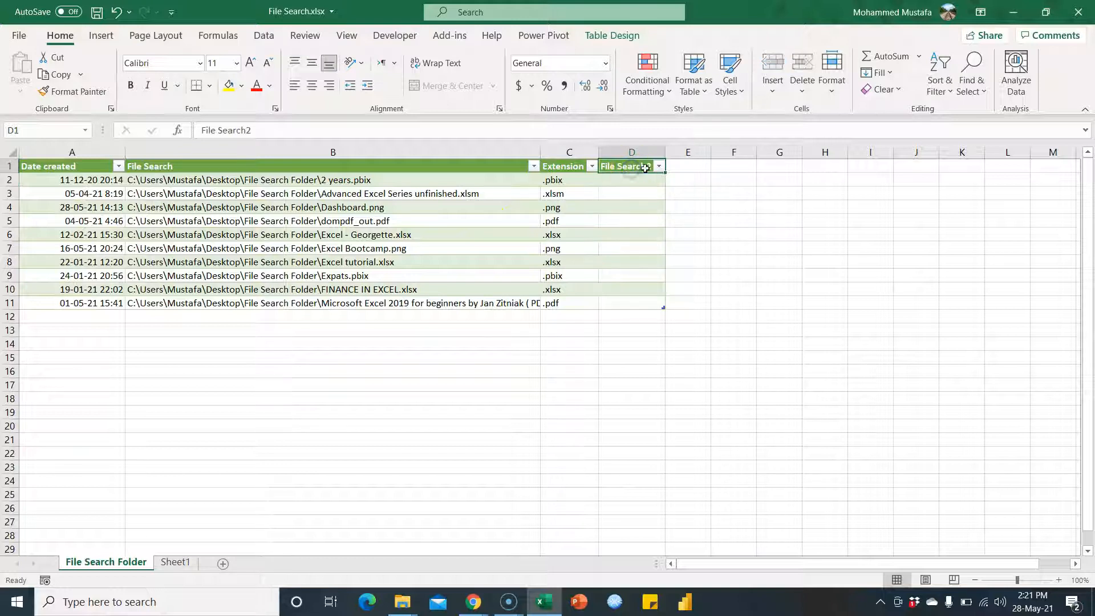
{"action": "left_click", "coordinate": [210, 166]}
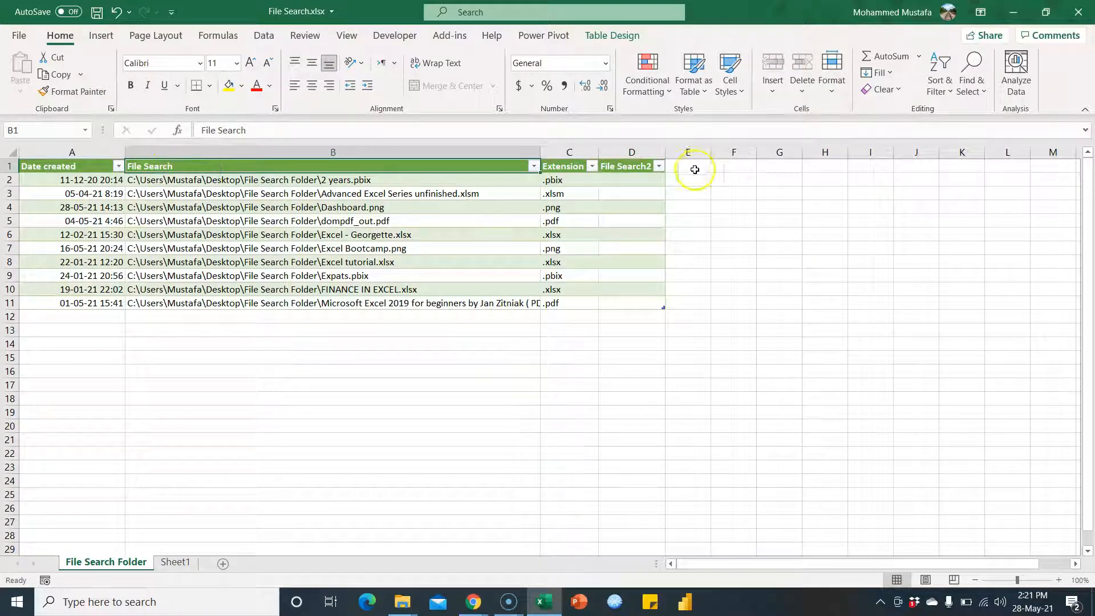
{"action": "double_click", "coordinate": [633, 171]}
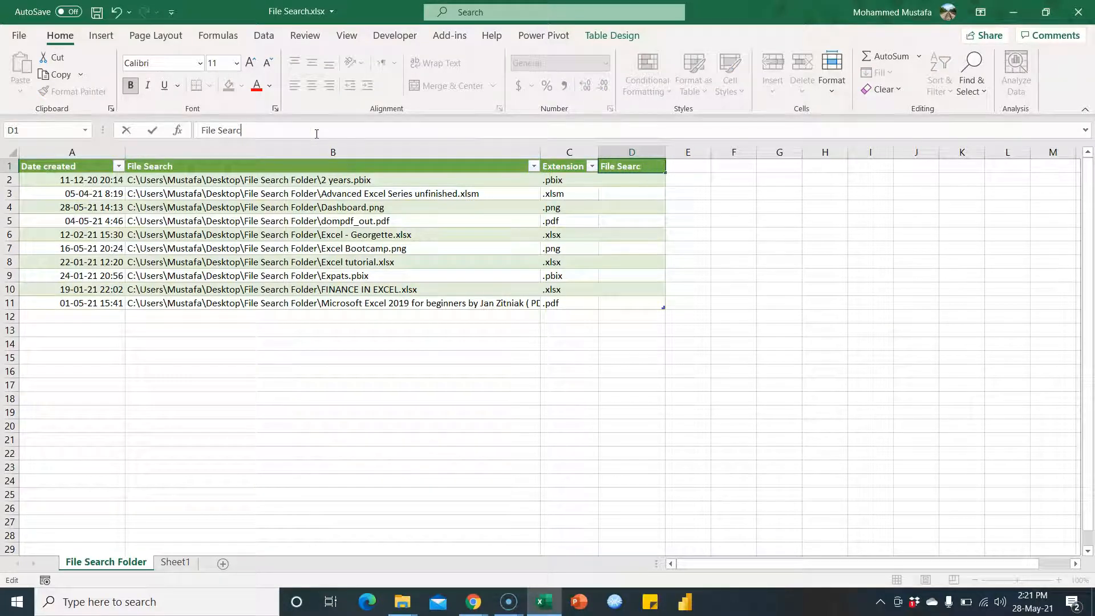
{"action": "type", "text": "h Link"}
{"action": "key", "text": "Return"}
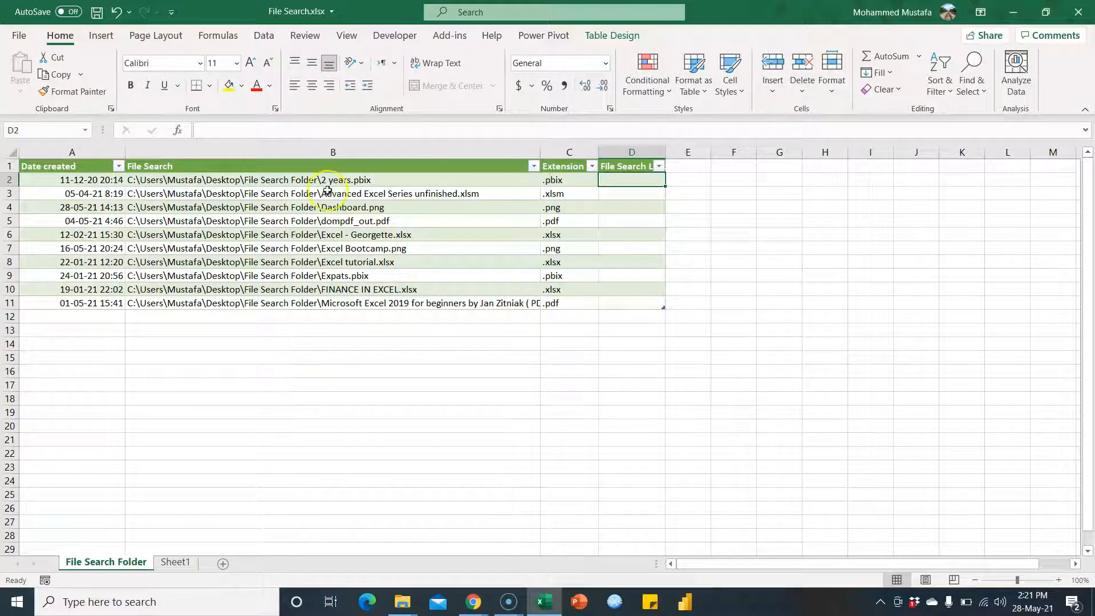
Fit column D to its header and fill the File Search Link column with the formula =HYPERLINK([@[File Search]])
{"action": "double_click", "coordinate": [695, 152]}
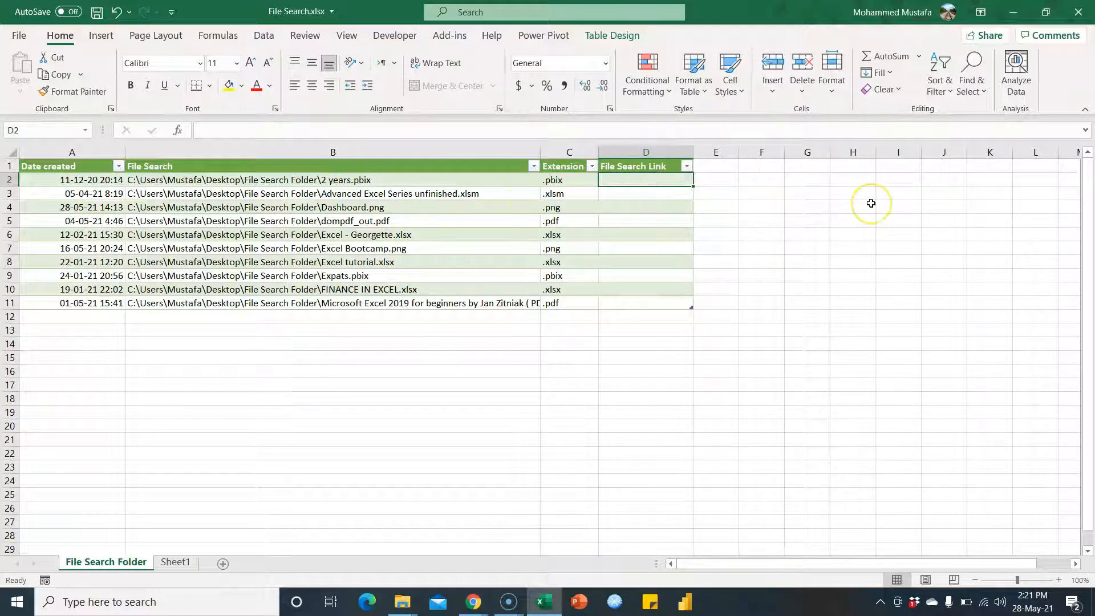
{"action": "type", "text": "=hy"}
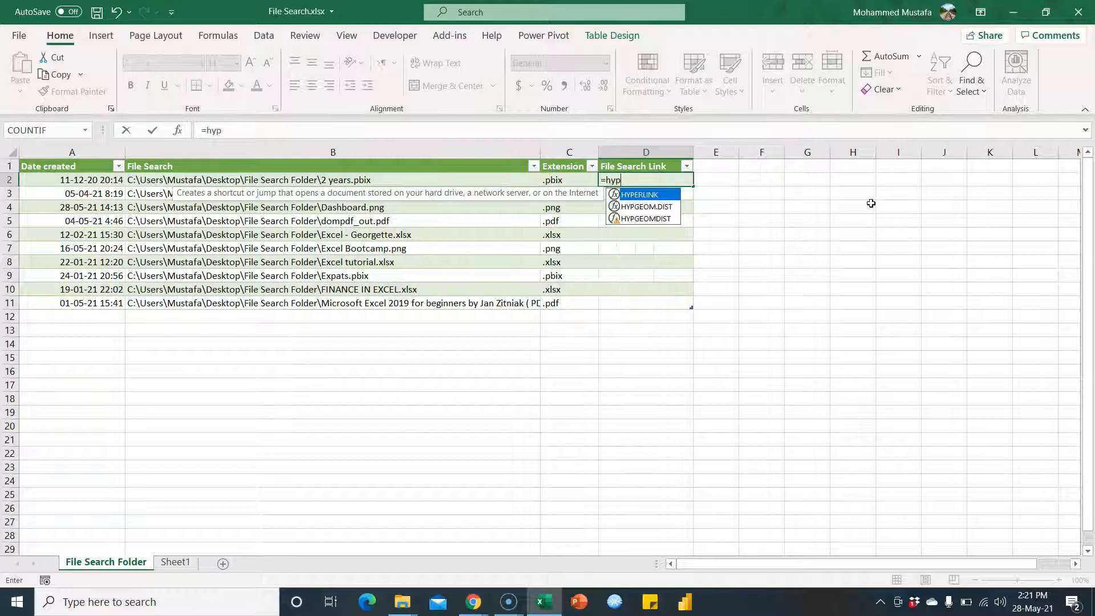
{"action": "type", "text": "p"}
{"action": "key", "text": "Tab"}
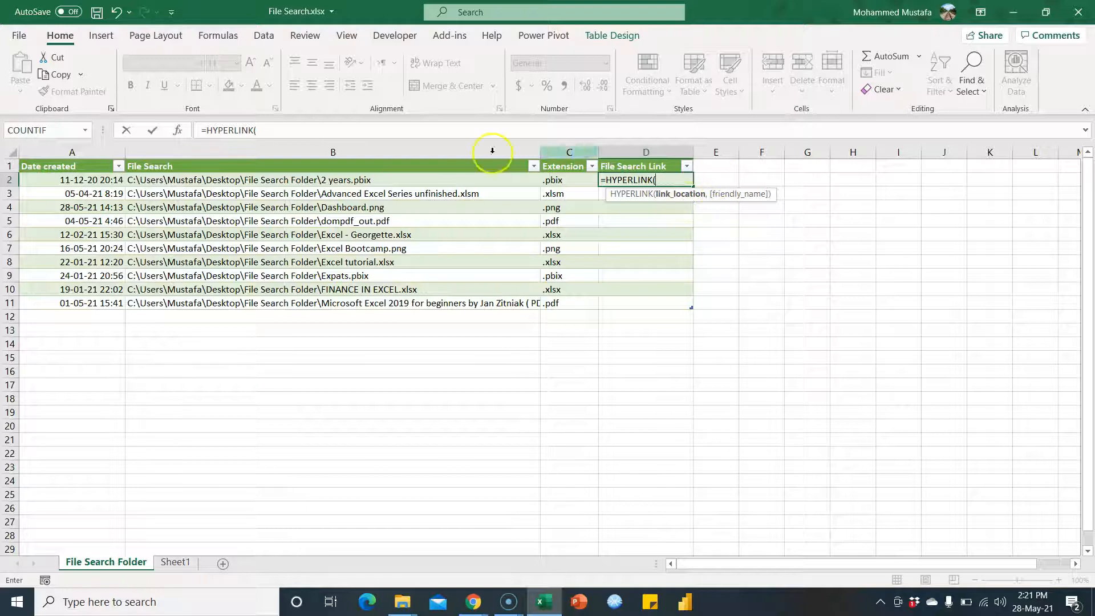
{"action": "left_click", "coordinate": [360, 181]}
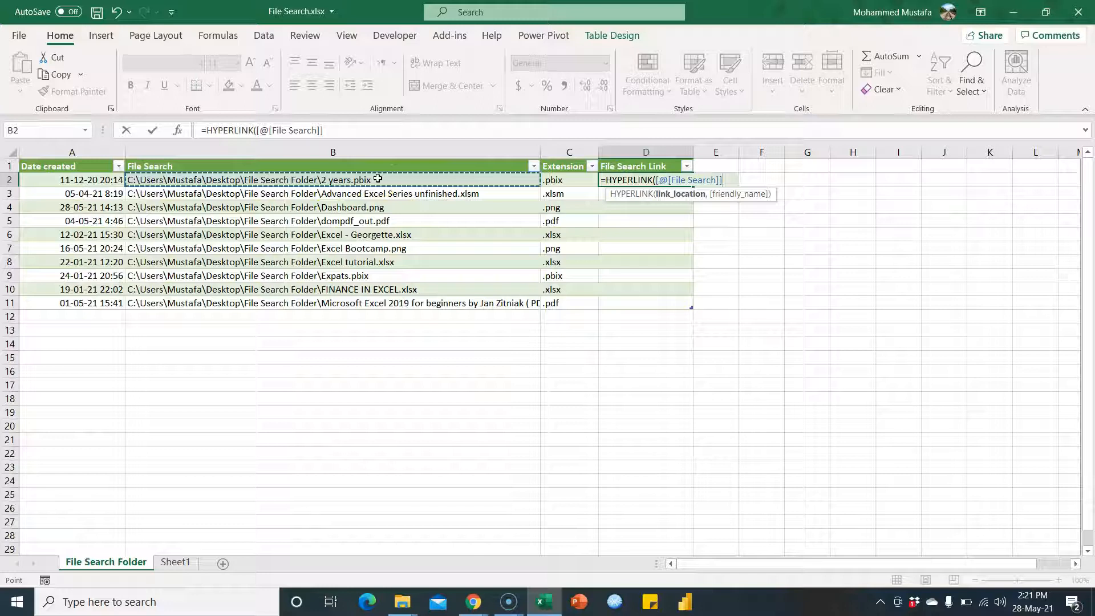
{"action": "type", "text": ")"}
{"action": "key", "text": "Return"}
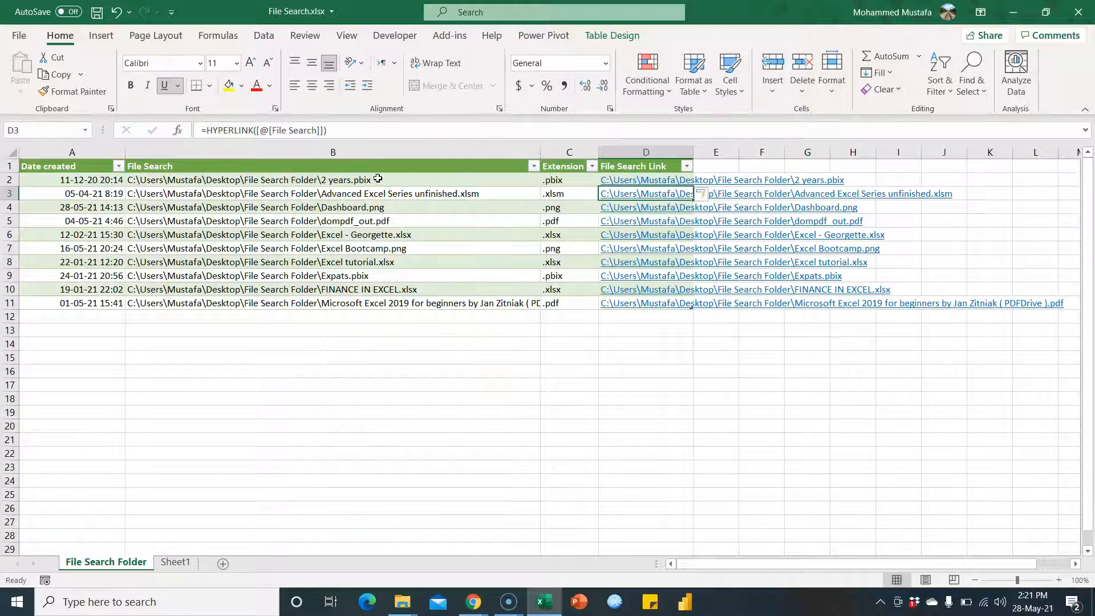
Widen the File Search Link column and save the workbook
{"action": "left_click_drag", "start_coordinate": [692, 152], "coordinate": [768, 153]}
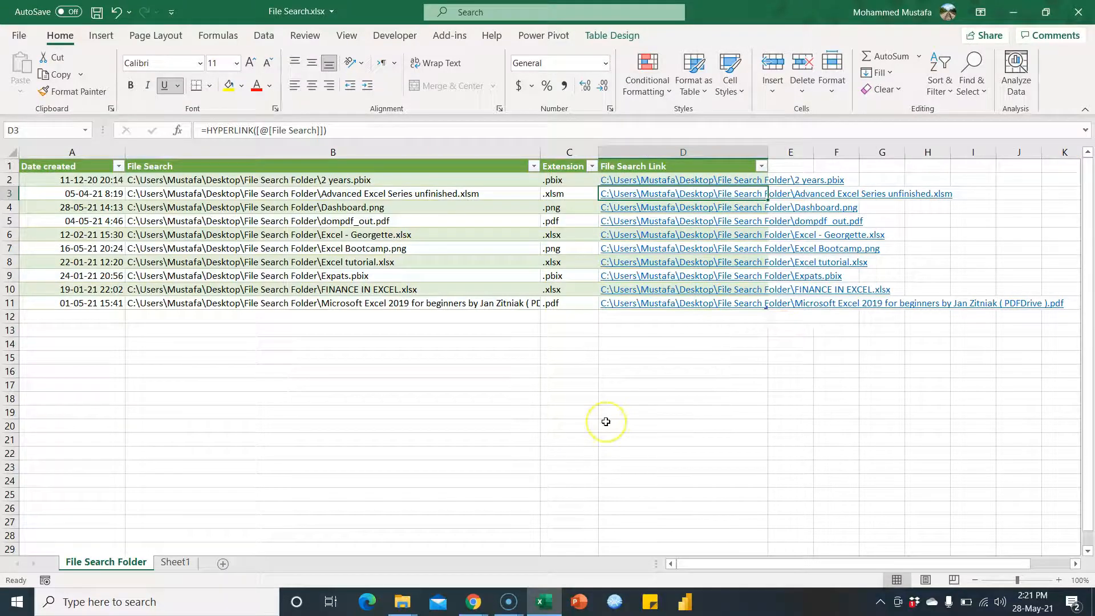
{"action": "key", "text": "ctrl+s"}
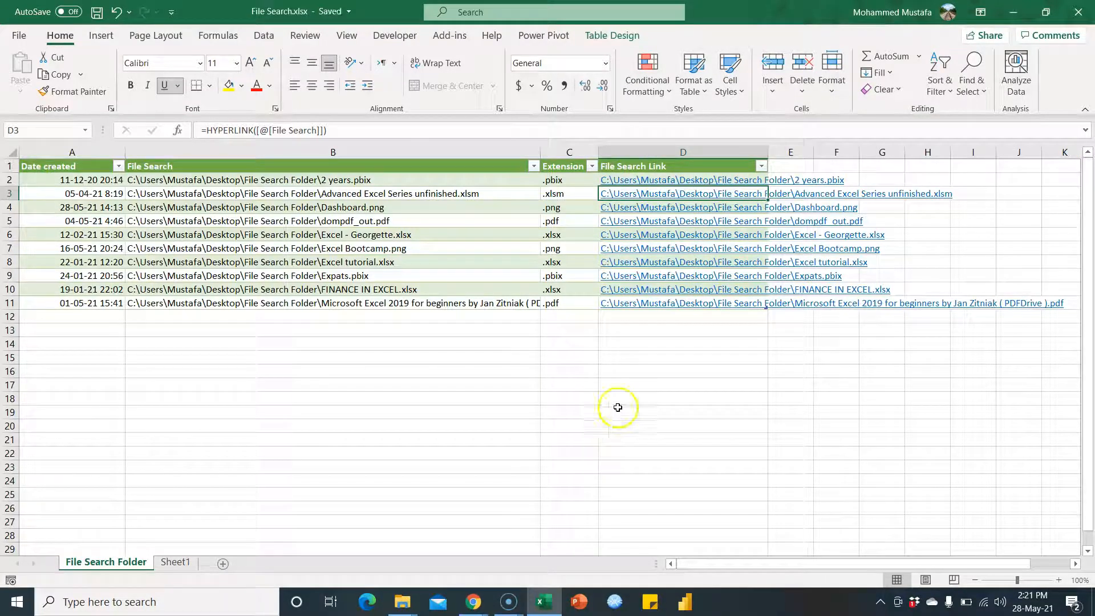
{"action": "left_click", "coordinate": [650, 354]}
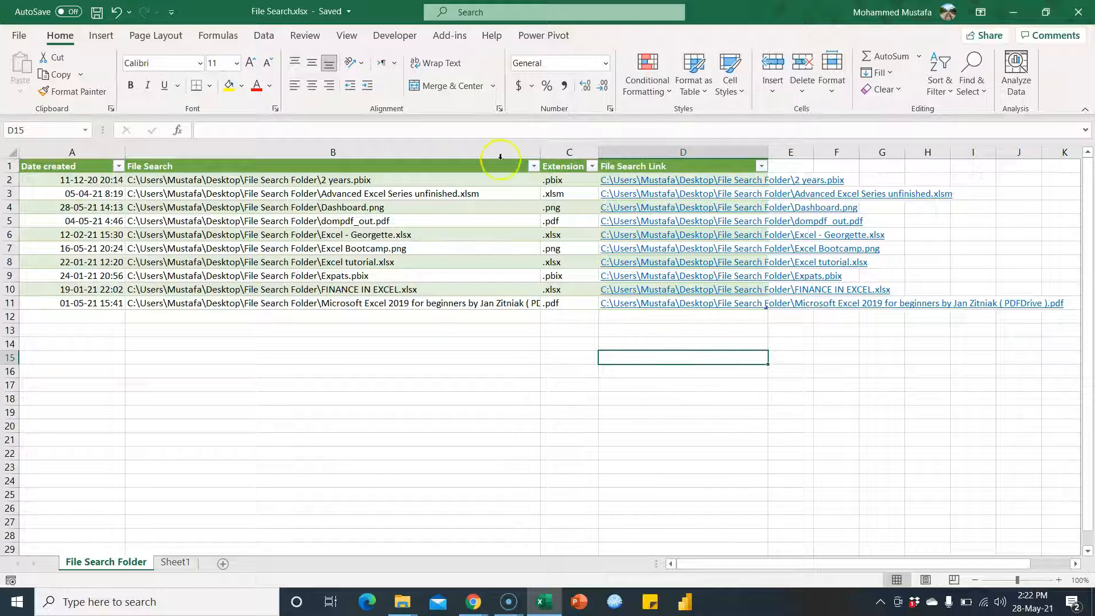
{"action": "left_click", "coordinate": [440, 227]}
{"action": "right_click", "coordinate": [439, 227]}
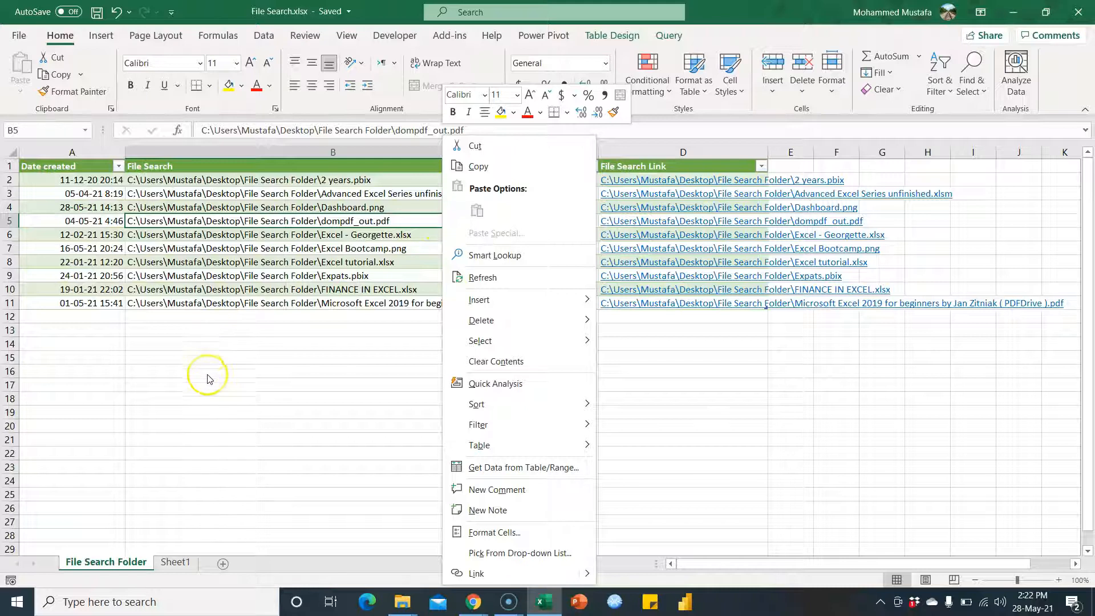
{"action": "key", "text": "Escape"}
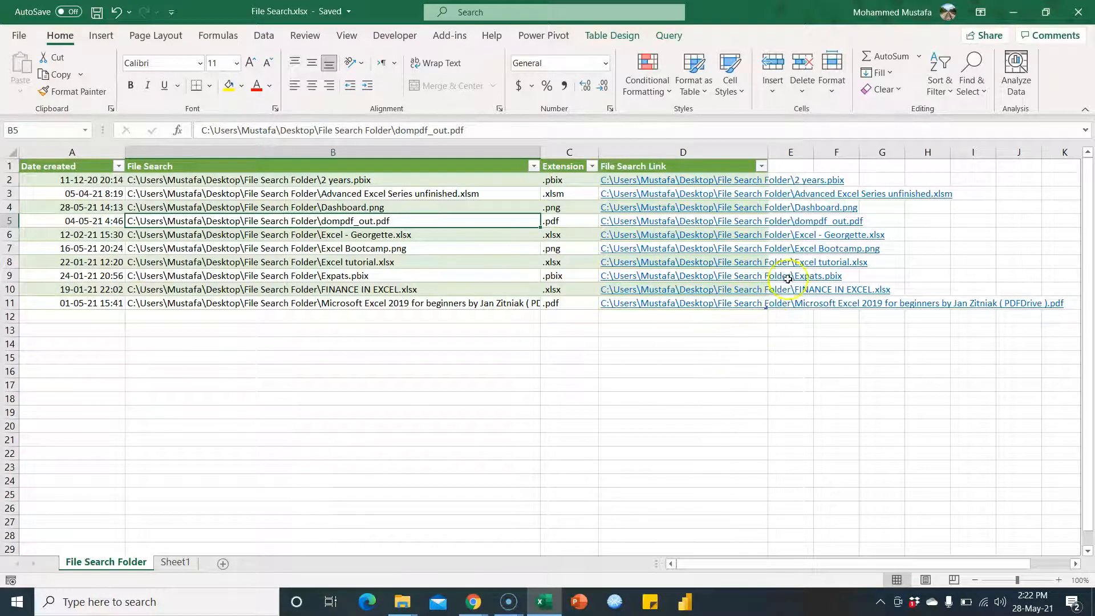
Test the links for Expats.pbix, accepting the new modeling view update, and Excel tutorial.xlsx, closing each file after opening it
{"action": "left_click", "coordinate": [826, 276]}
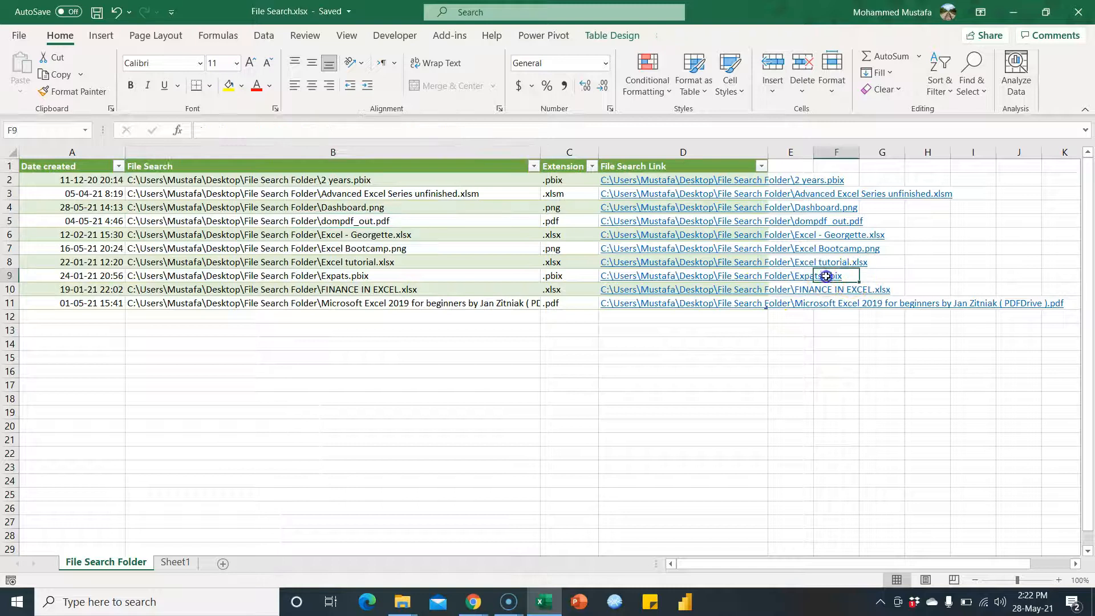
{"action": "left_click", "coordinate": [719, 279]}
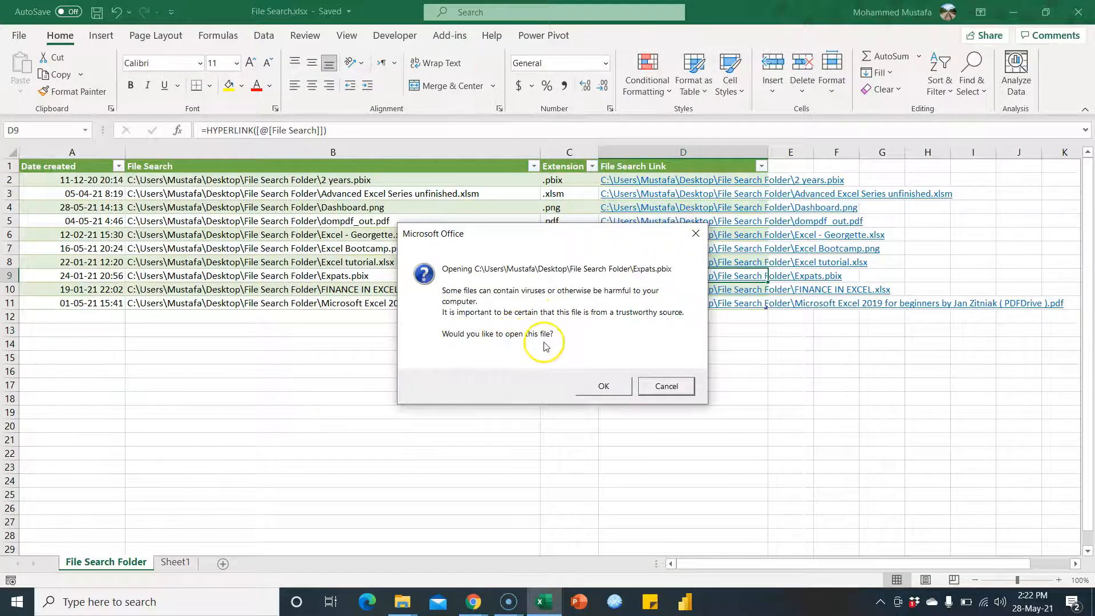
{"action": "left_click", "coordinate": [600, 387]}
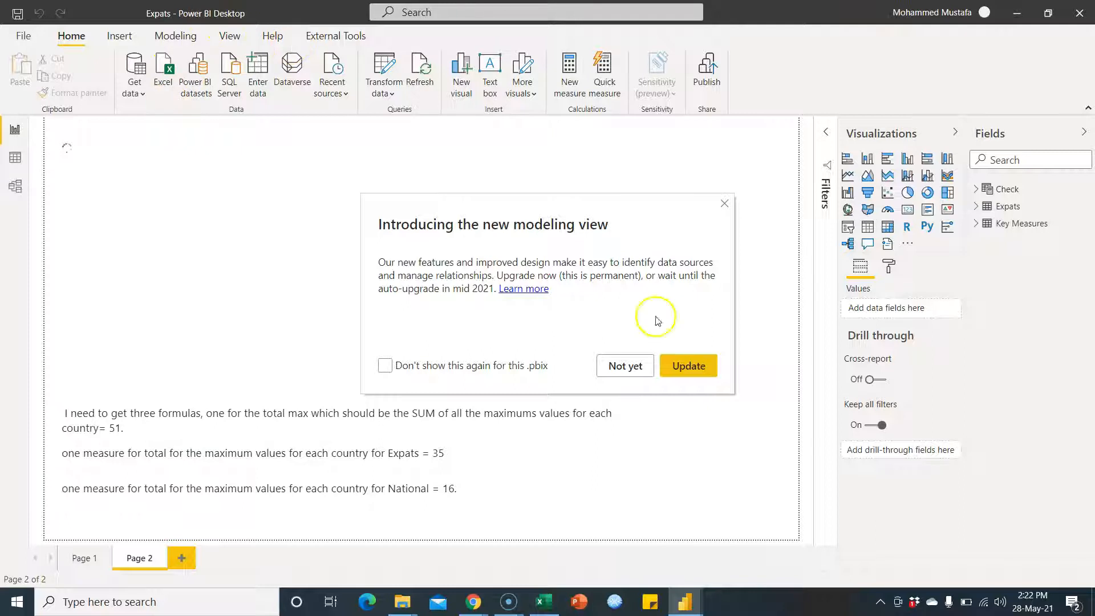
{"action": "left_click", "coordinate": [687, 365]}
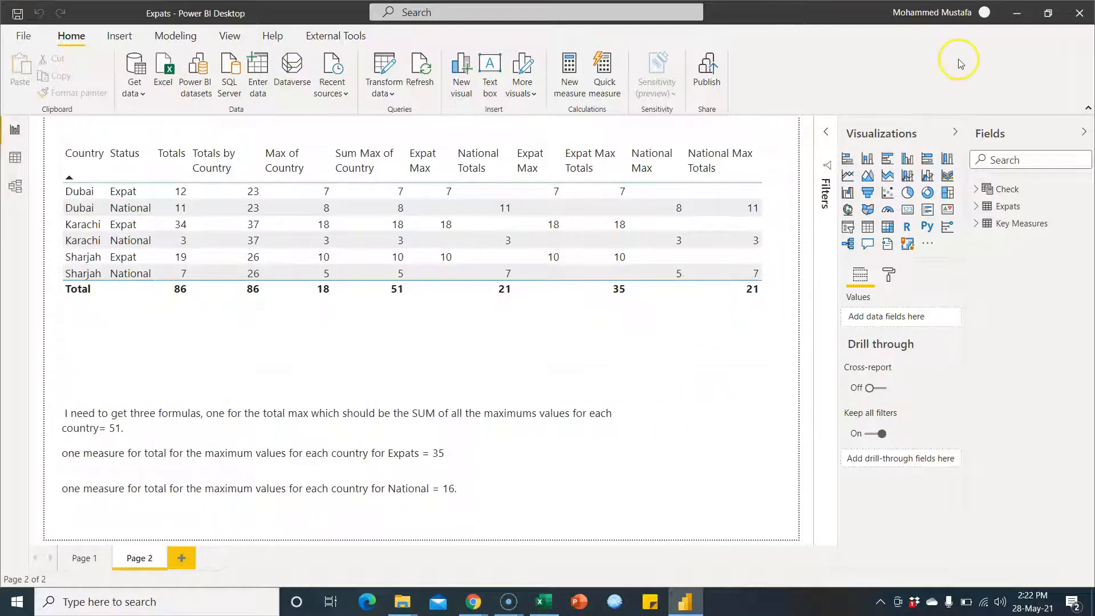
{"action": "left_click", "coordinate": [1082, 14]}
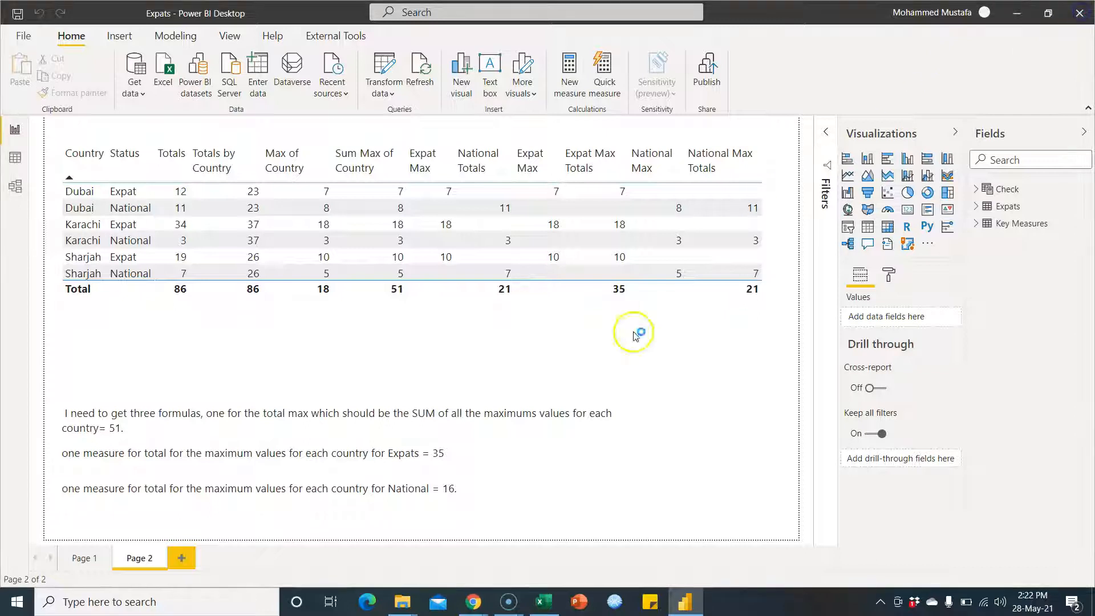
{"action": "left_click", "coordinate": [615, 322]}
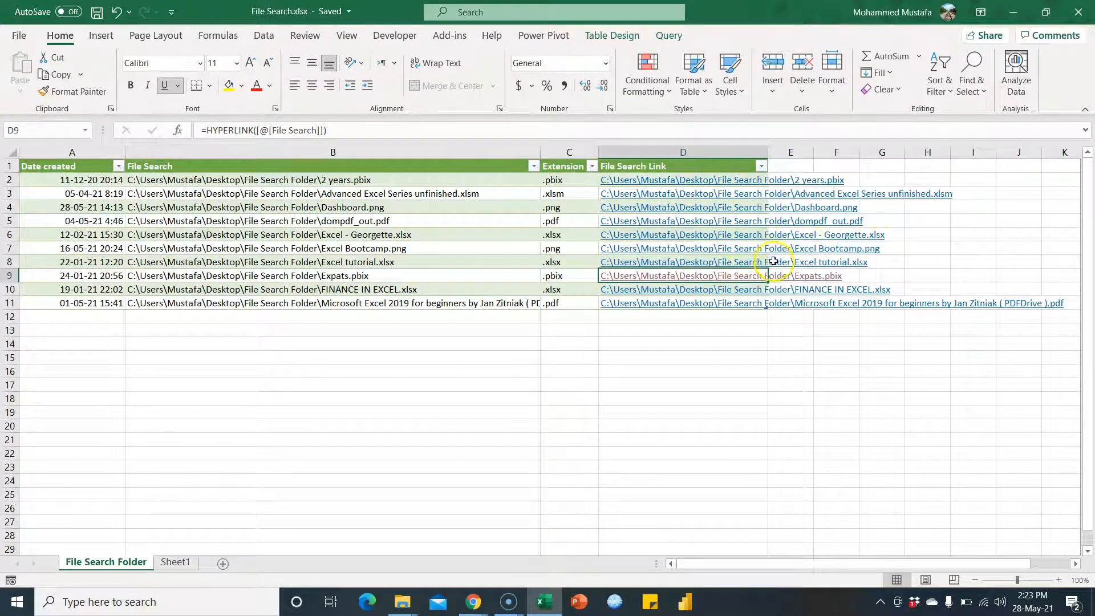
{"action": "left_click", "coordinate": [675, 261]}
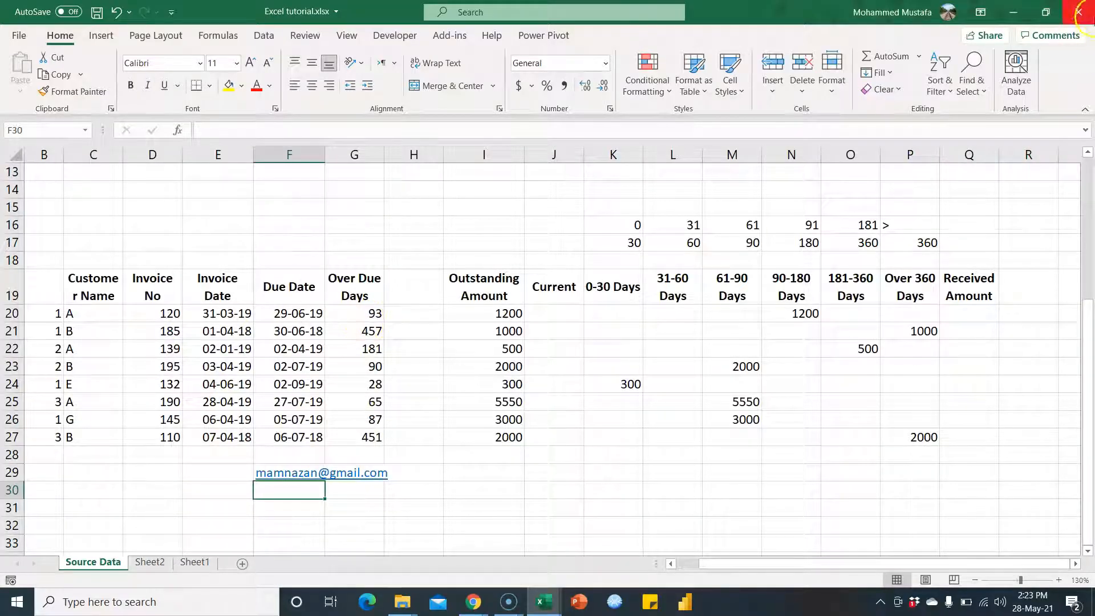
{"action": "left_click", "coordinate": [1087, 12]}
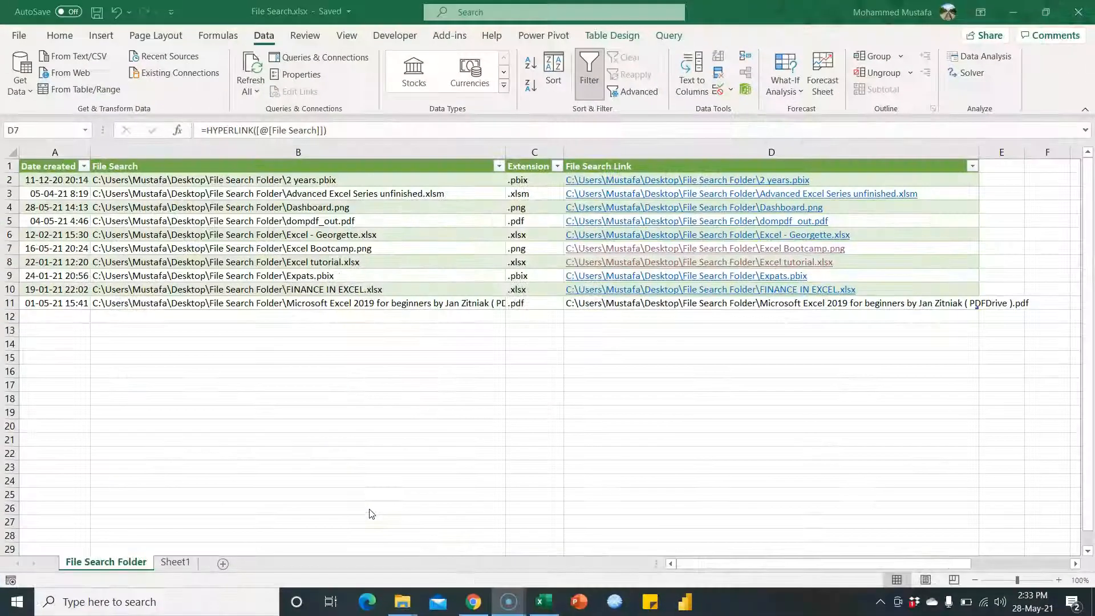
Try the .xlsm and .xlsx choices in the Extension column's filter and apply it with all extensions selected
{"action": "left_click", "coordinate": [556, 169]}
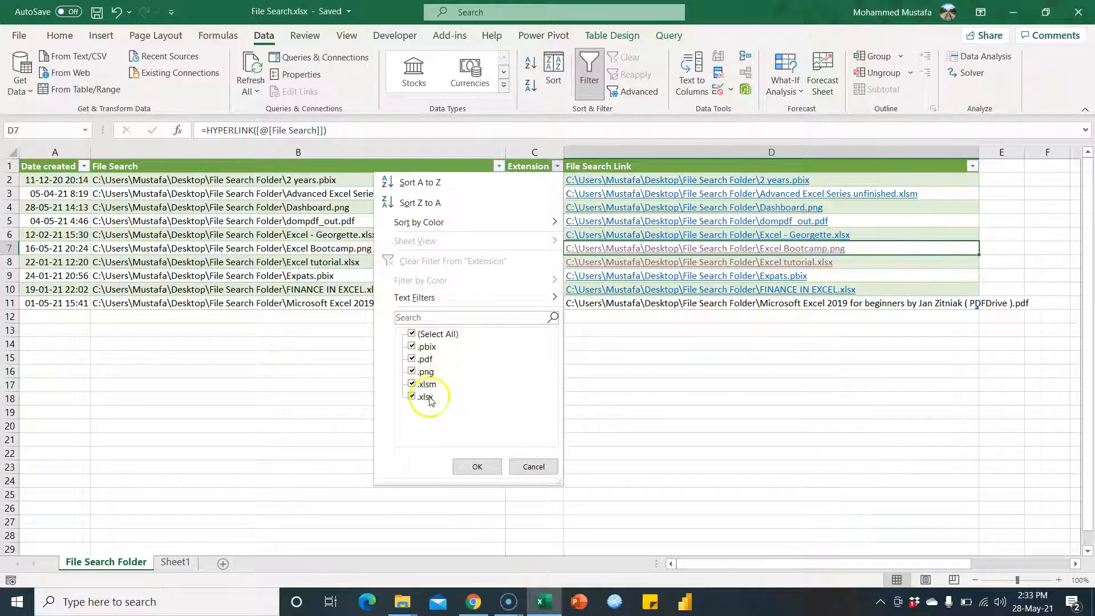
{"action": "left_click", "coordinate": [412, 334]}
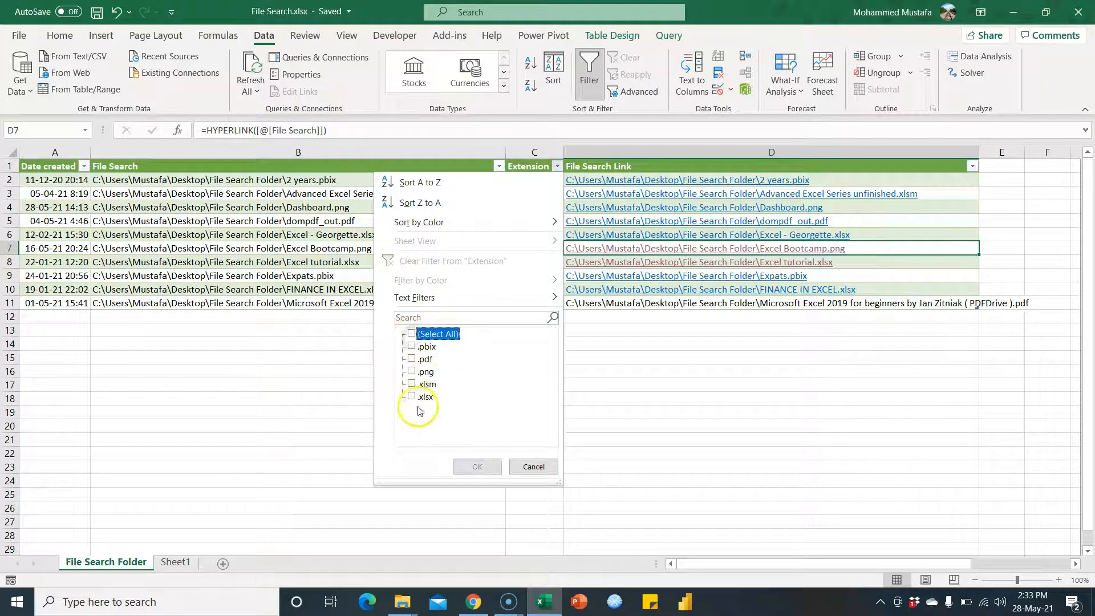
{"action": "left_click", "coordinate": [412, 384]}
{"action": "left_click", "coordinate": [411, 396]}
{"action": "left_click", "coordinate": [412, 385]}
{"action": "left_click", "coordinate": [412, 397]}
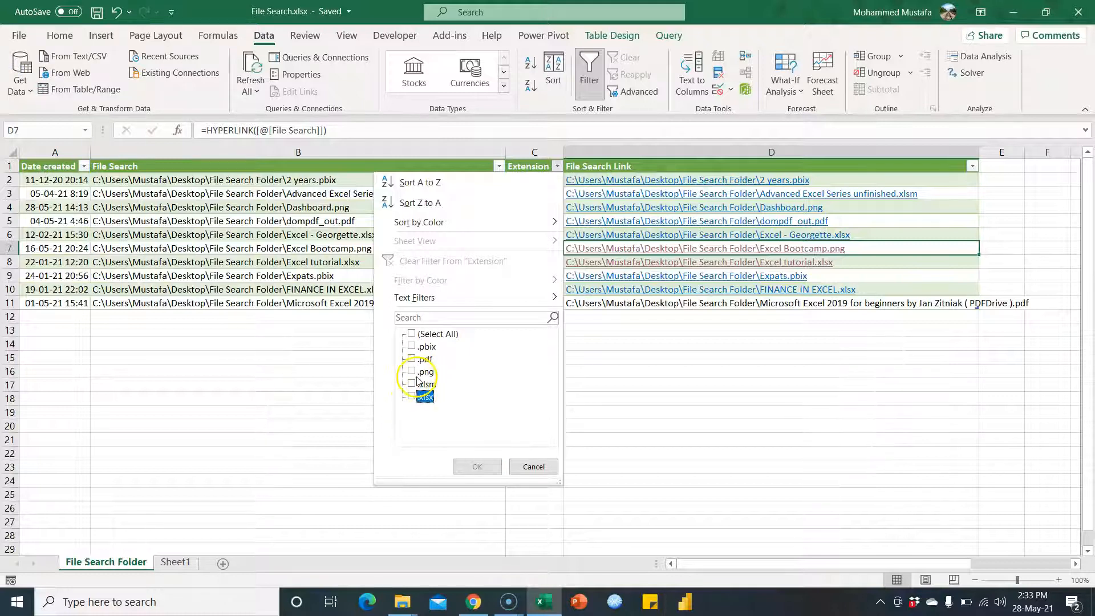
{"action": "left_click", "coordinate": [412, 334]}
{"action": "left_click", "coordinate": [488, 468]}
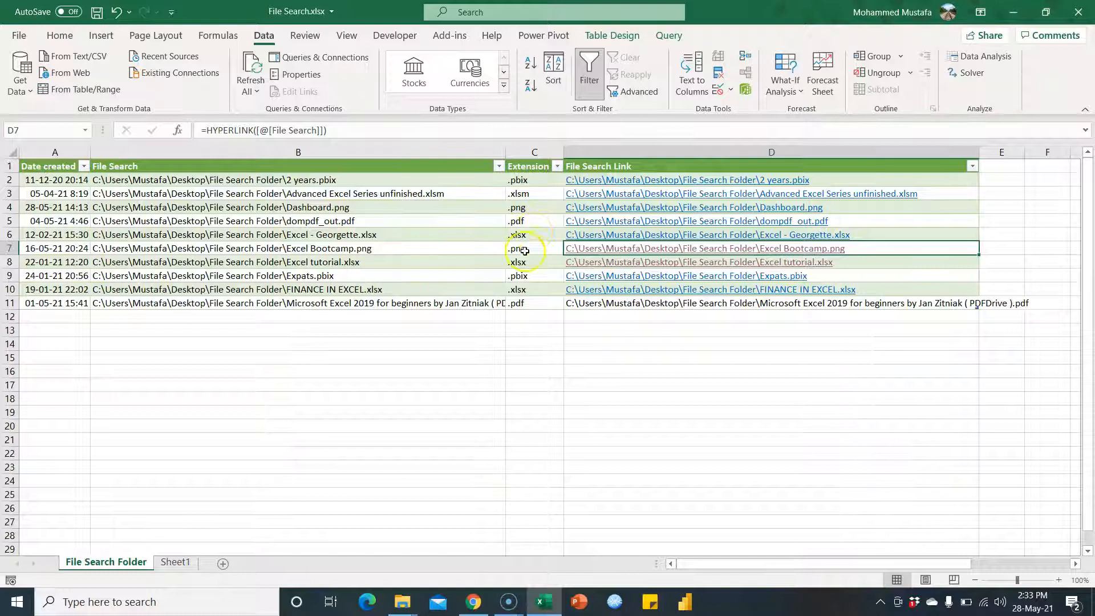
Filter the File Search column with the search text *boot*
{"action": "left_click", "coordinate": [500, 167]}
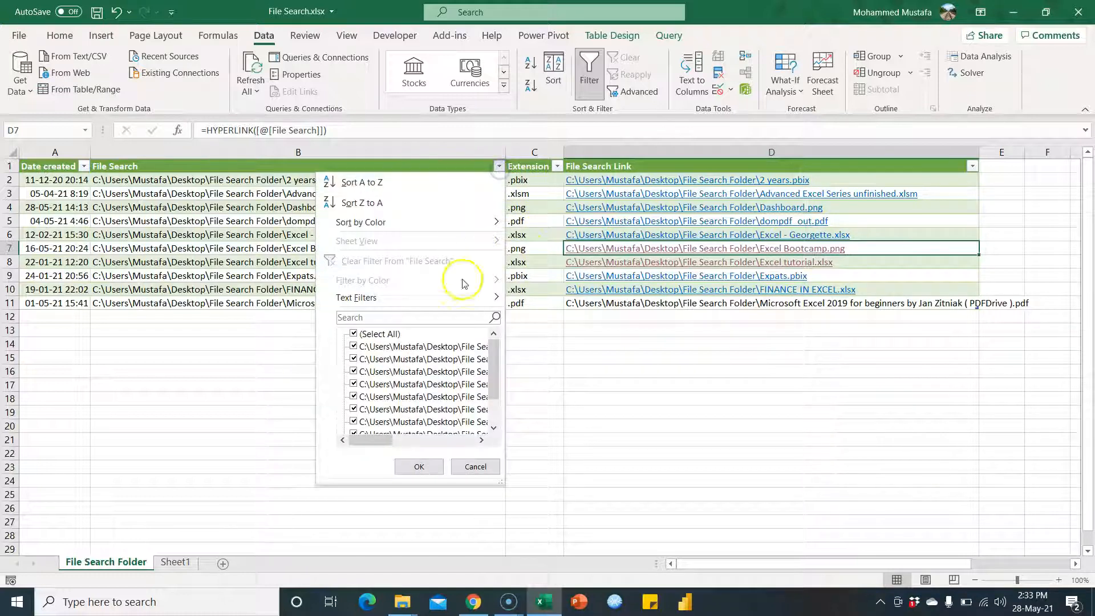
{"action": "left_click", "coordinate": [441, 314]}
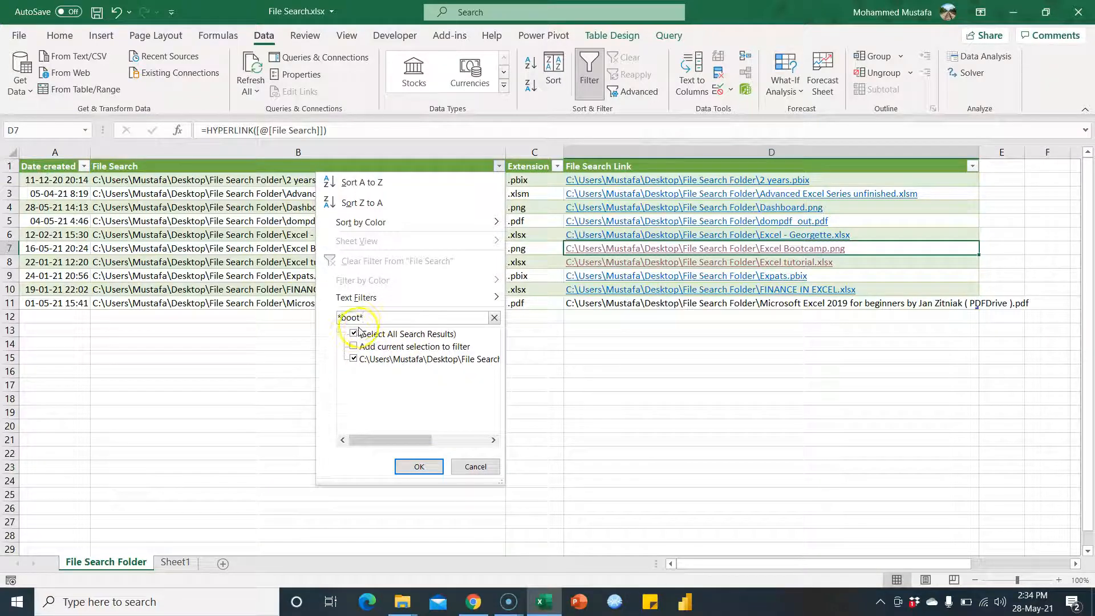
{"action": "left_click", "coordinate": [431, 469]}
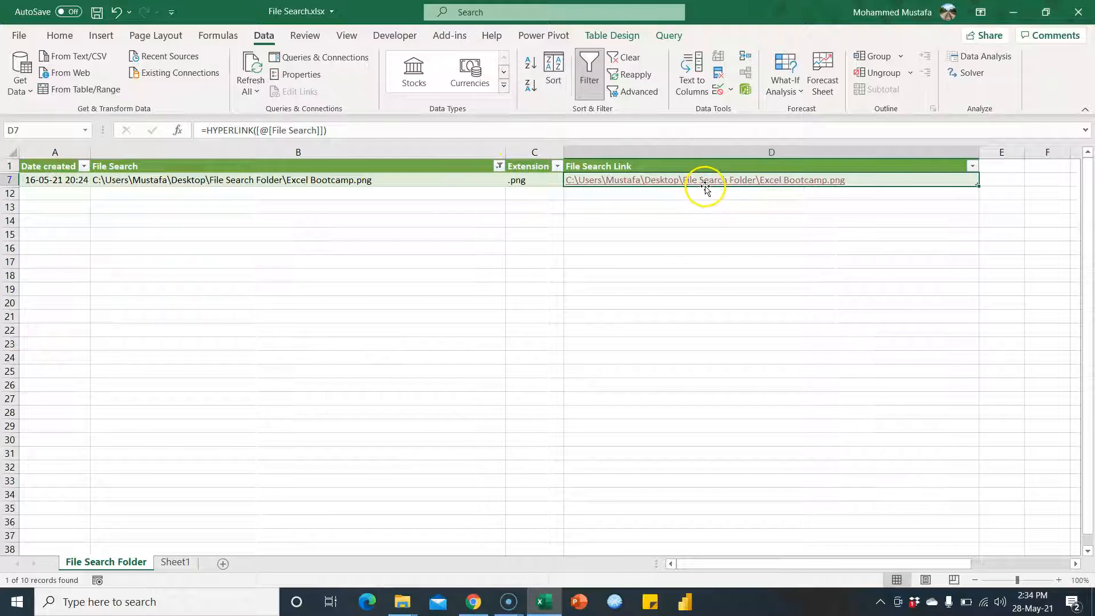
Clear the filter from the File Search column
{"action": "left_click", "coordinate": [499, 166]}
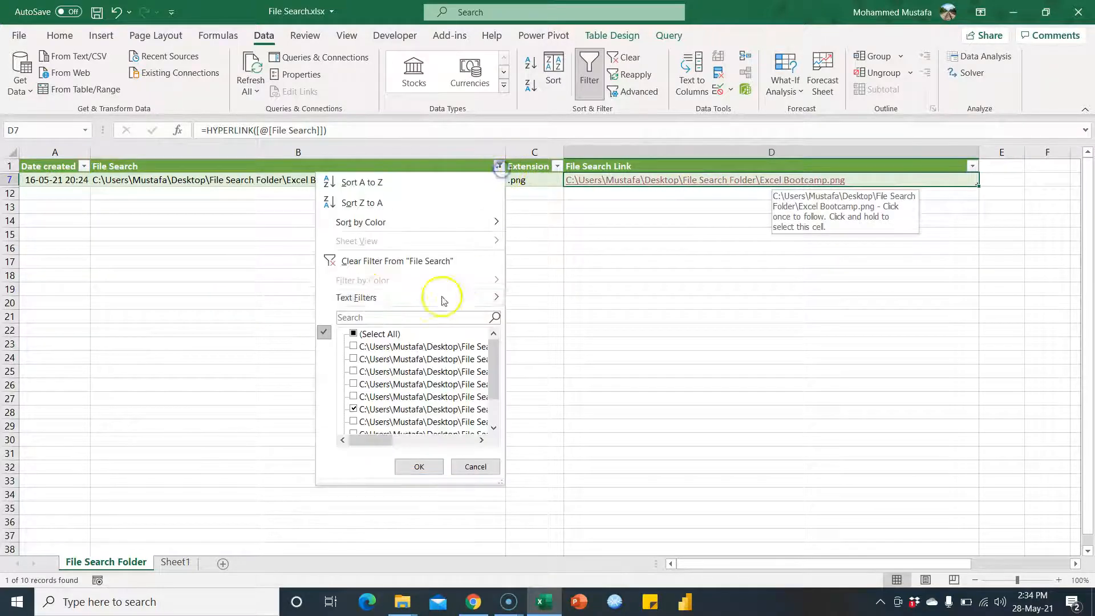
{"action": "left_click", "coordinate": [391, 260]}
{"action": "left_click", "coordinate": [427, 330]}
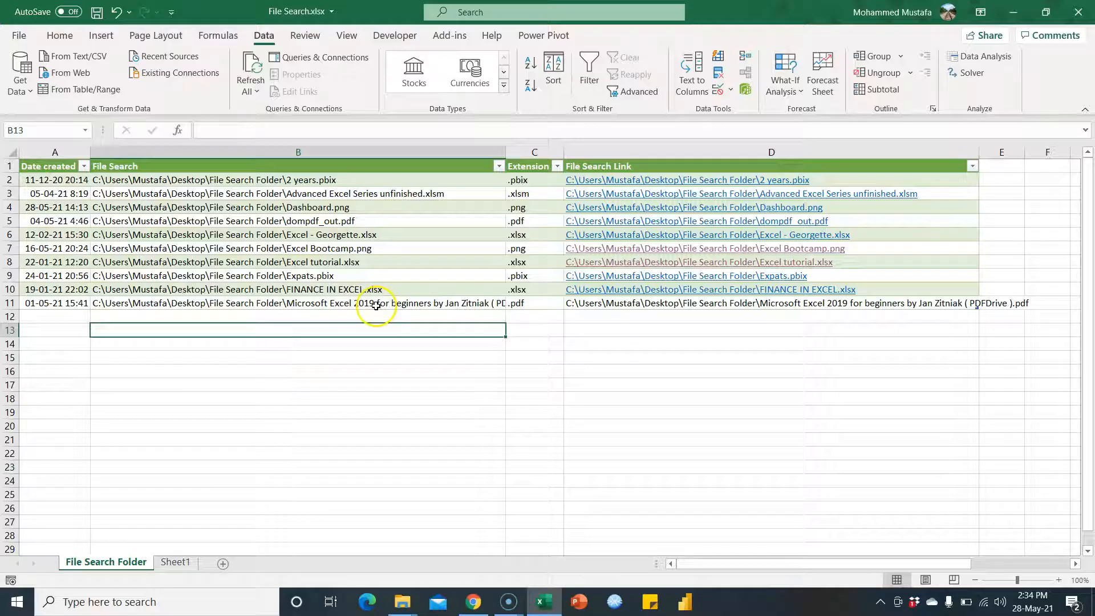
Move Excel for Students & Teachers.pptx, the Solve the Excel file and the Advanced Excel Series workbook from the desktop into File Search Folder
{"action": "key", "text": "super+d"}
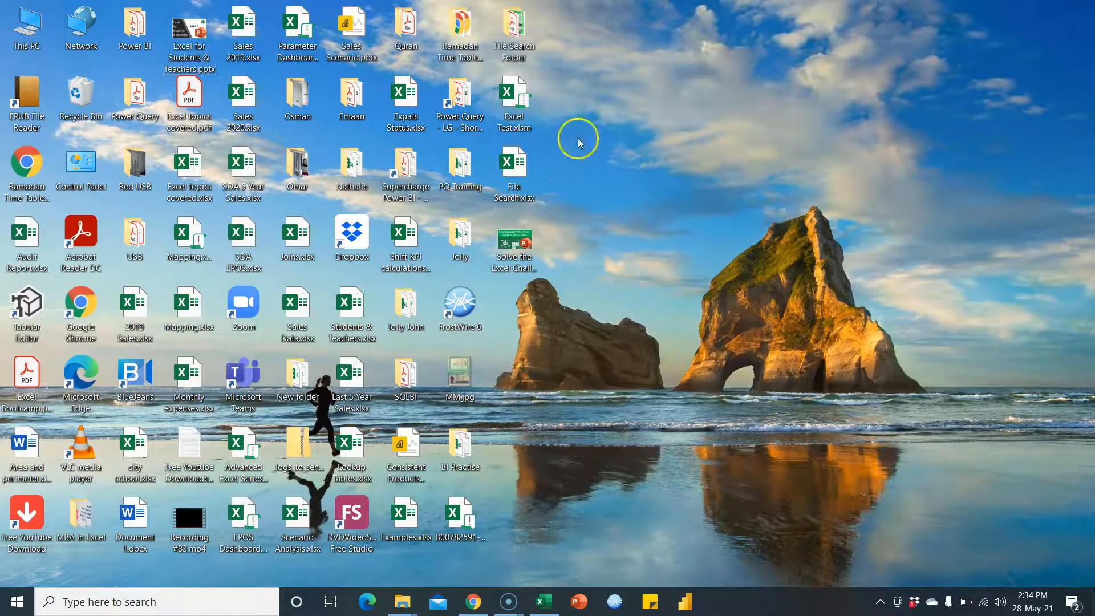
{"action": "double_click", "coordinate": [515, 44]}
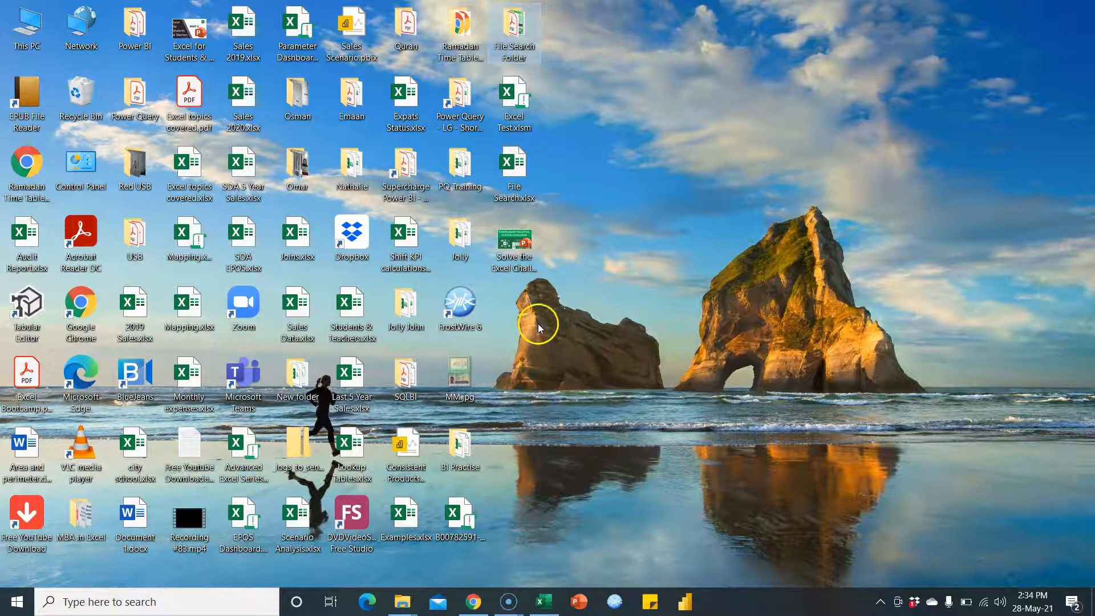
{"action": "left_click", "coordinate": [517, 264]}
{"action": "left_click_drag", "start_coordinate": [513, 262], "coordinate": [520, 50]}
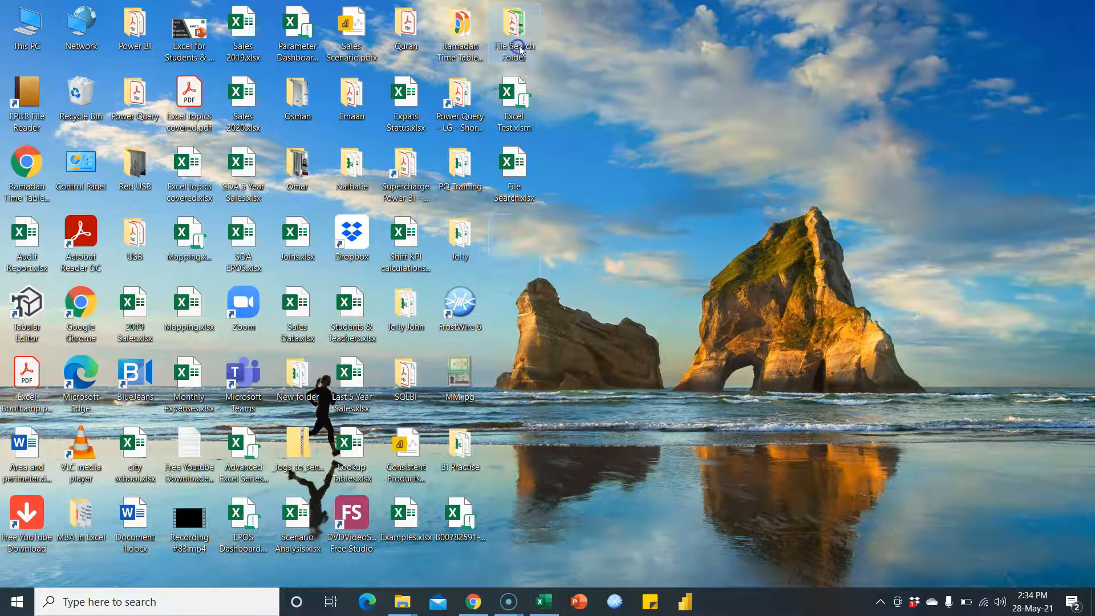
{"action": "left_click_drag", "start_coordinate": [190, 31], "coordinate": [526, 44]}
{"action": "left_click", "coordinate": [669, 212]}
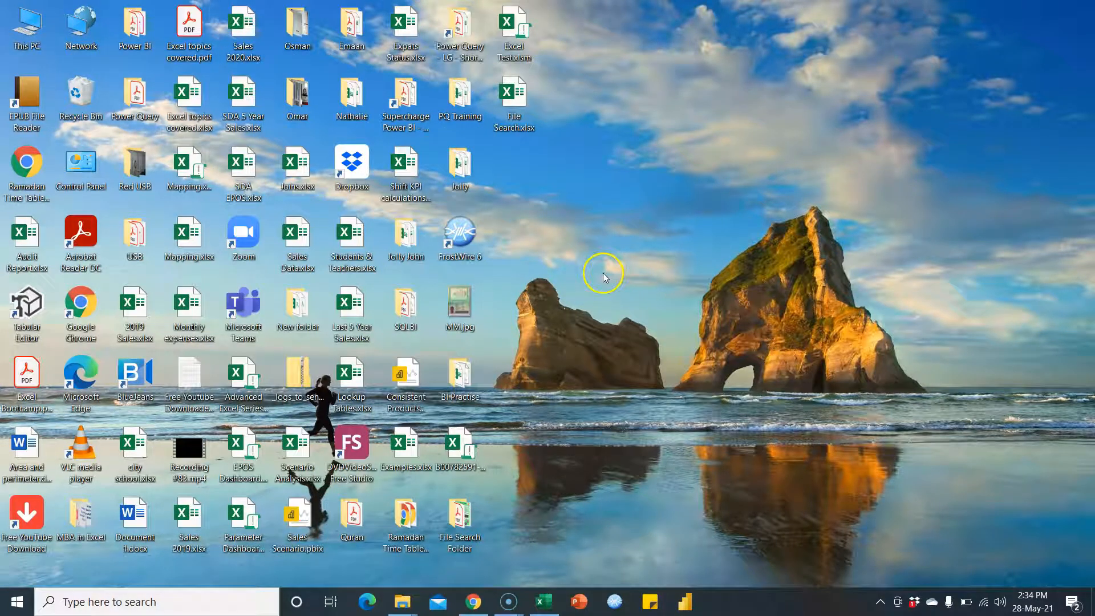
{"action": "left_click", "coordinate": [237, 394]}
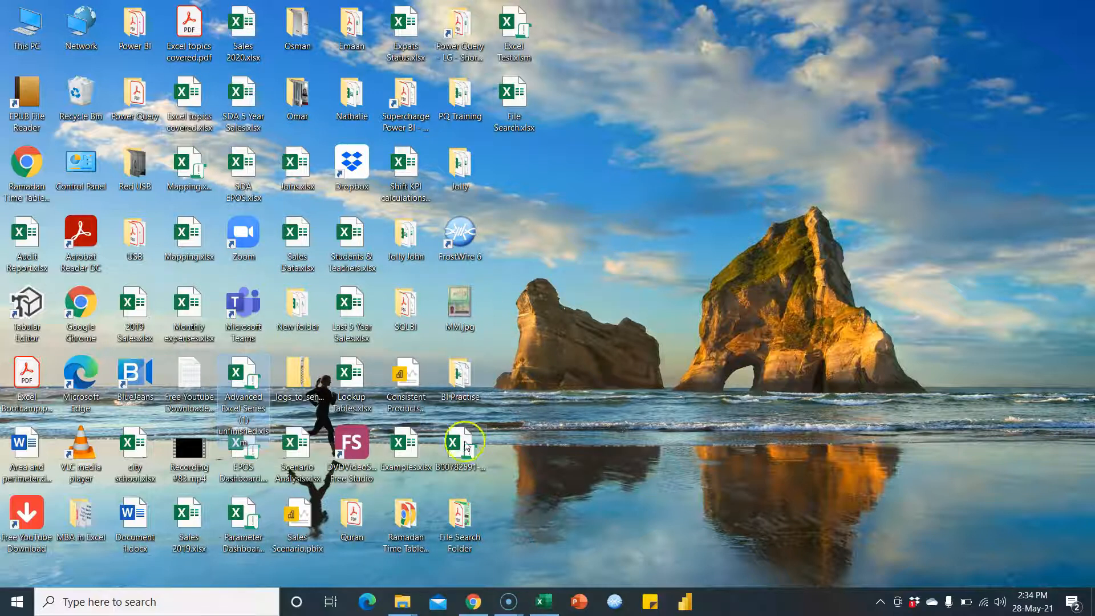
{"action": "left_click_drag", "start_coordinate": [244, 383], "coordinate": [456, 521]}
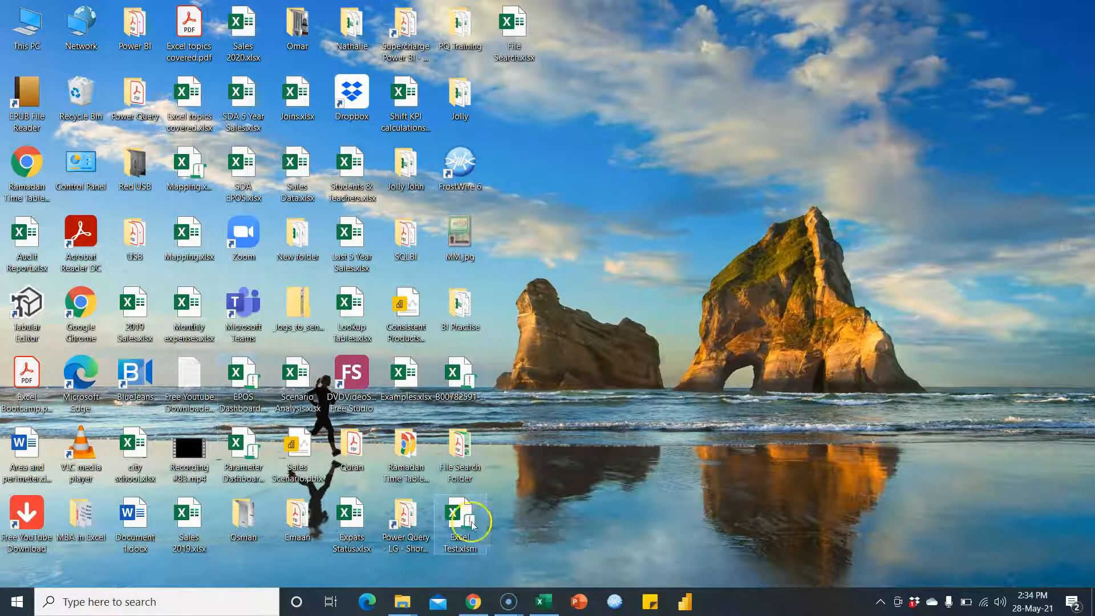
Switch to the File Search workbook in Excel and refresh the file list table to load the files added to the folder
{"action": "left_click", "coordinate": [541, 600]}
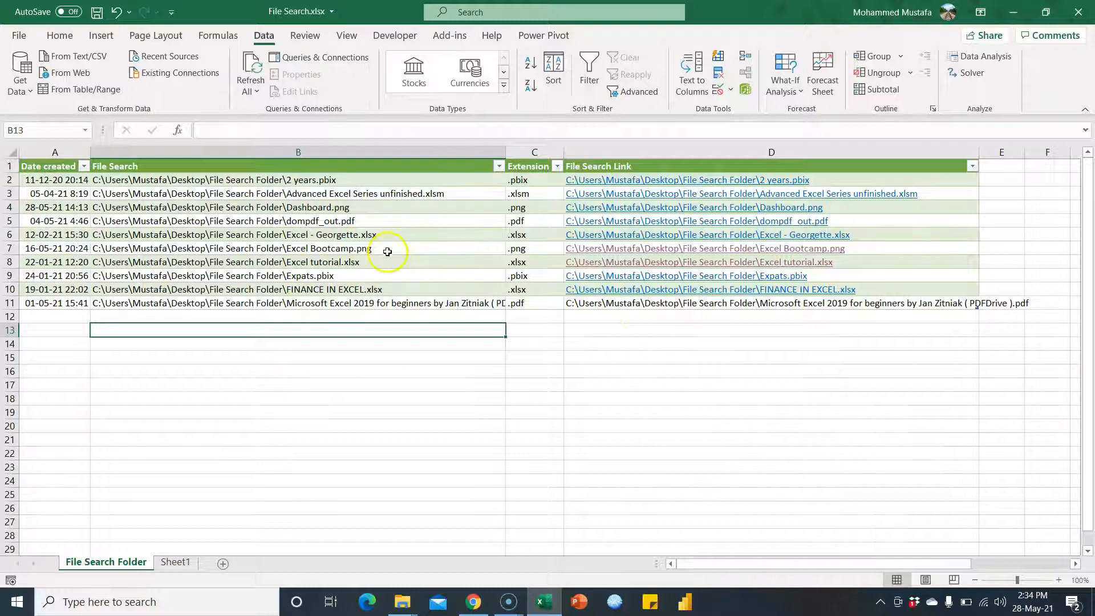
{"action": "left_click", "coordinate": [383, 220]}
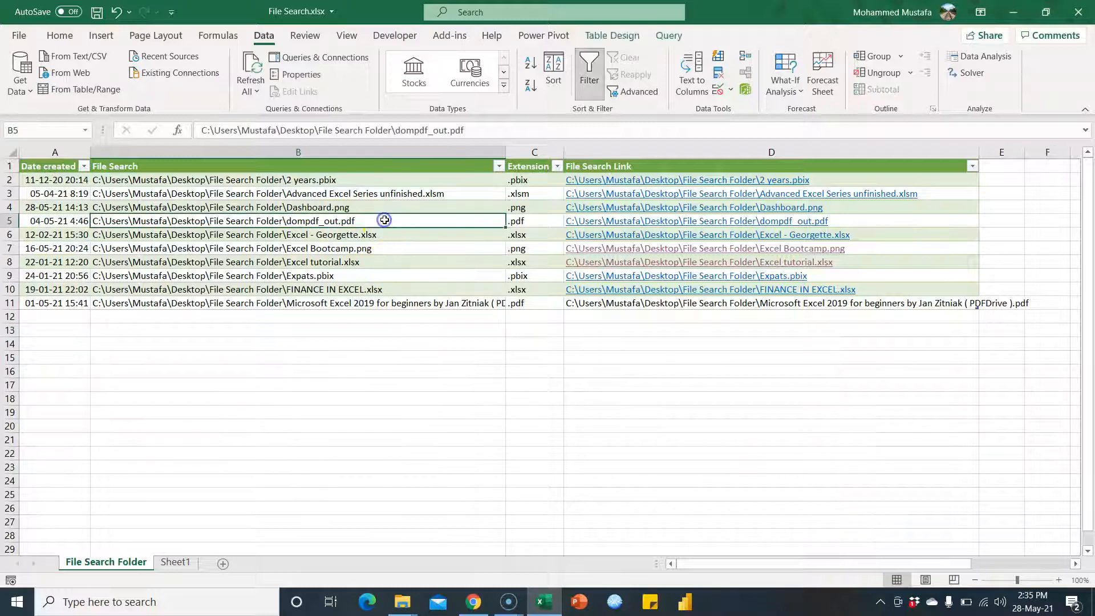
{"action": "right_click", "coordinate": [384, 220]}
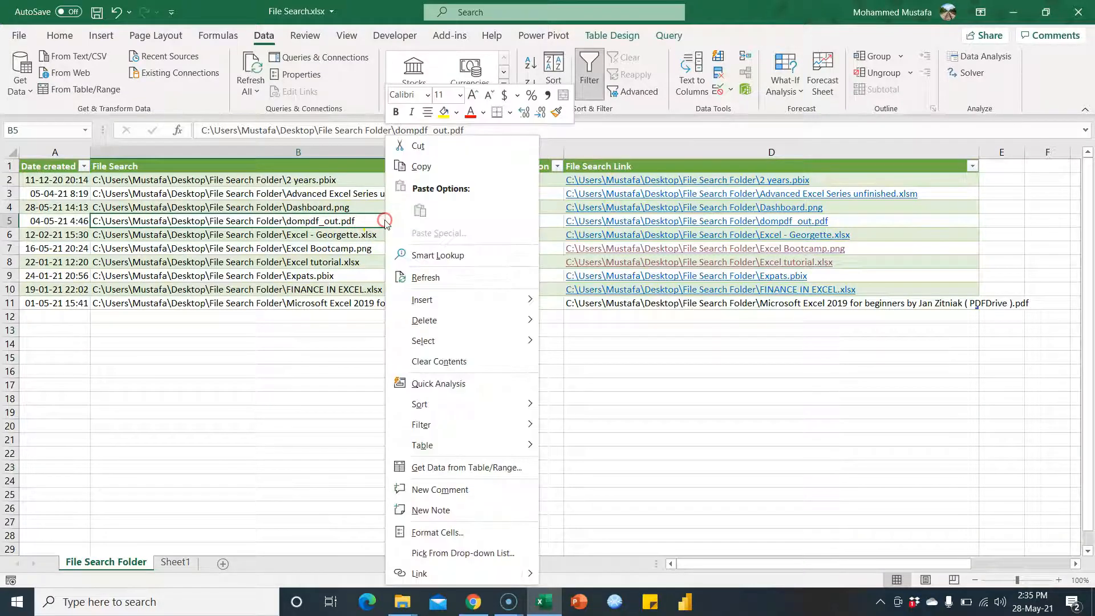
{"action": "left_click", "coordinate": [459, 279]}
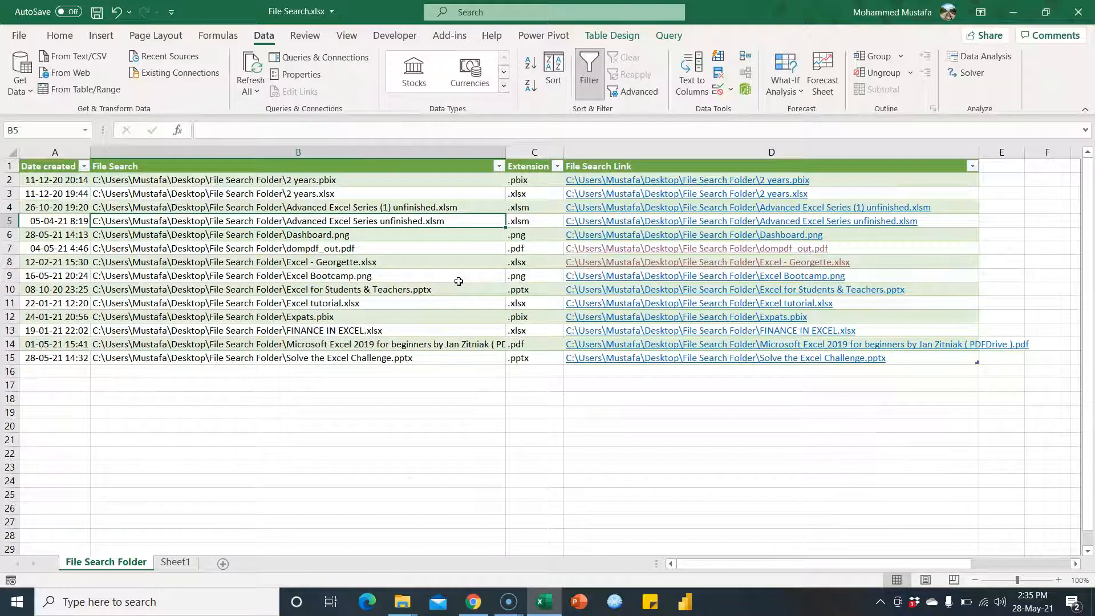
{"action": "left_click", "coordinate": [430, 362]}
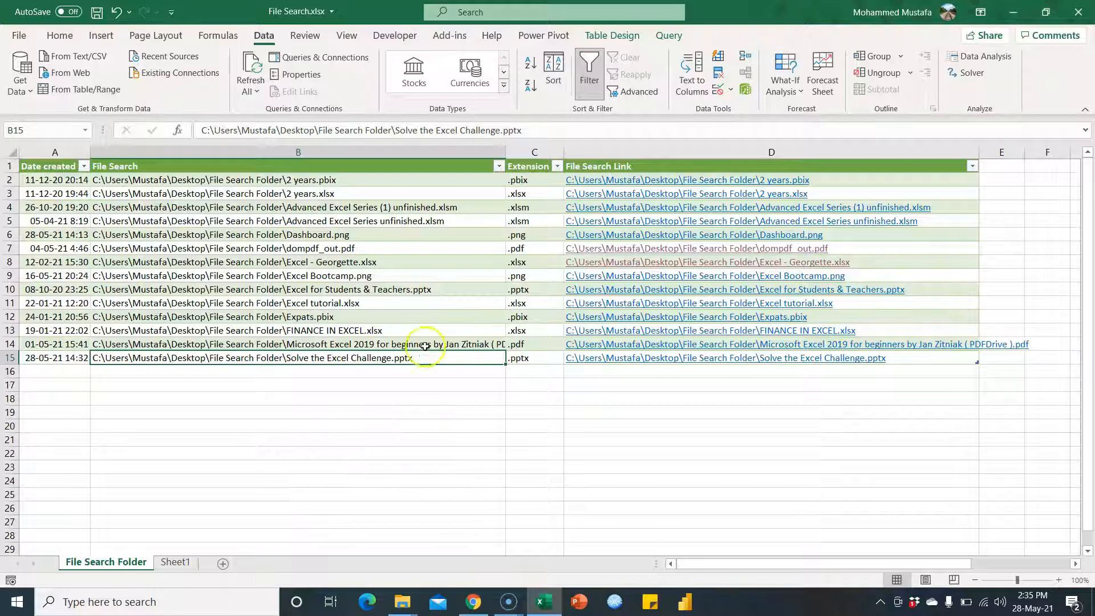
{"action": "left_click", "coordinate": [438, 210]}
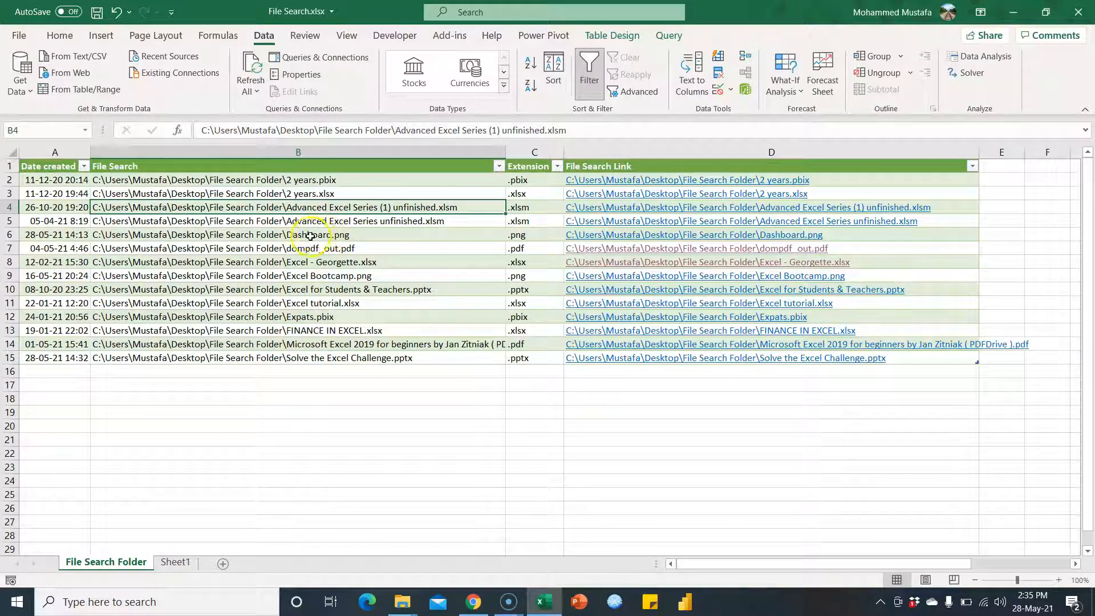
Open Advanced Excel Series (1) unfinished.xlsm from its File Search Link, look at its Advanced filter sheet and close the workbook
{"action": "left_click", "coordinate": [606, 210]}
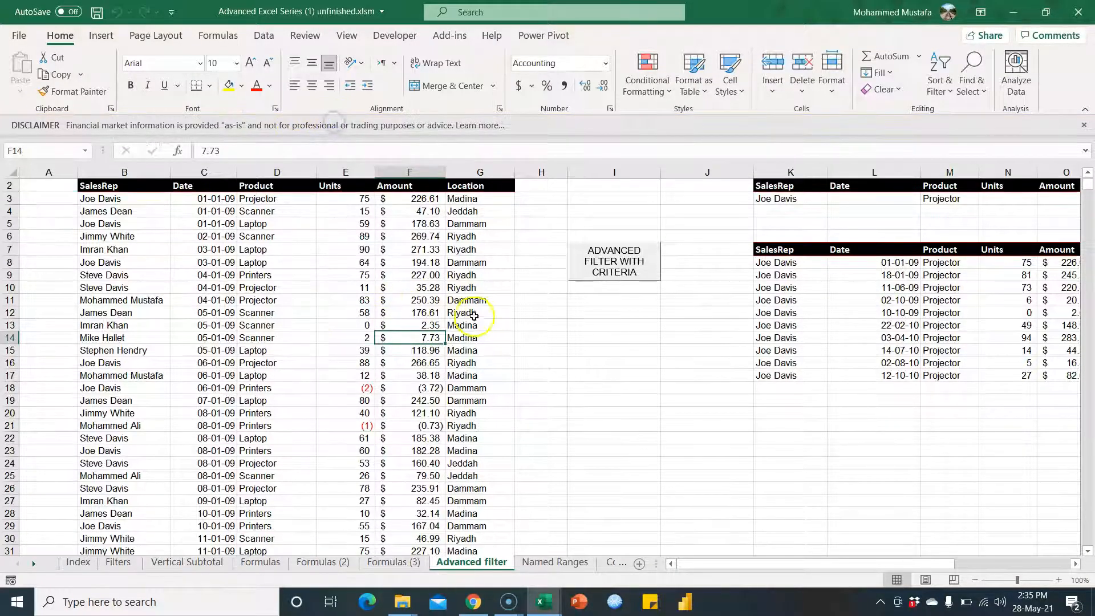
{"action": "left_click", "coordinate": [474, 315]}
{"action": "left_click", "coordinate": [942, 263]}
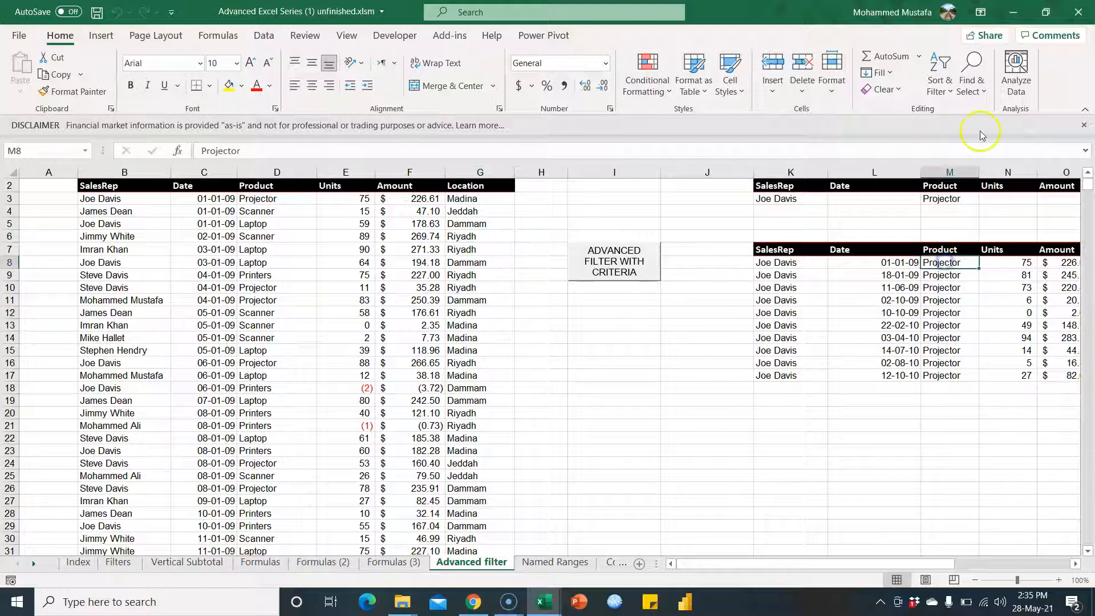
{"action": "left_click", "coordinate": [1078, 12]}
{"action": "left_click", "coordinate": [542, 324]}
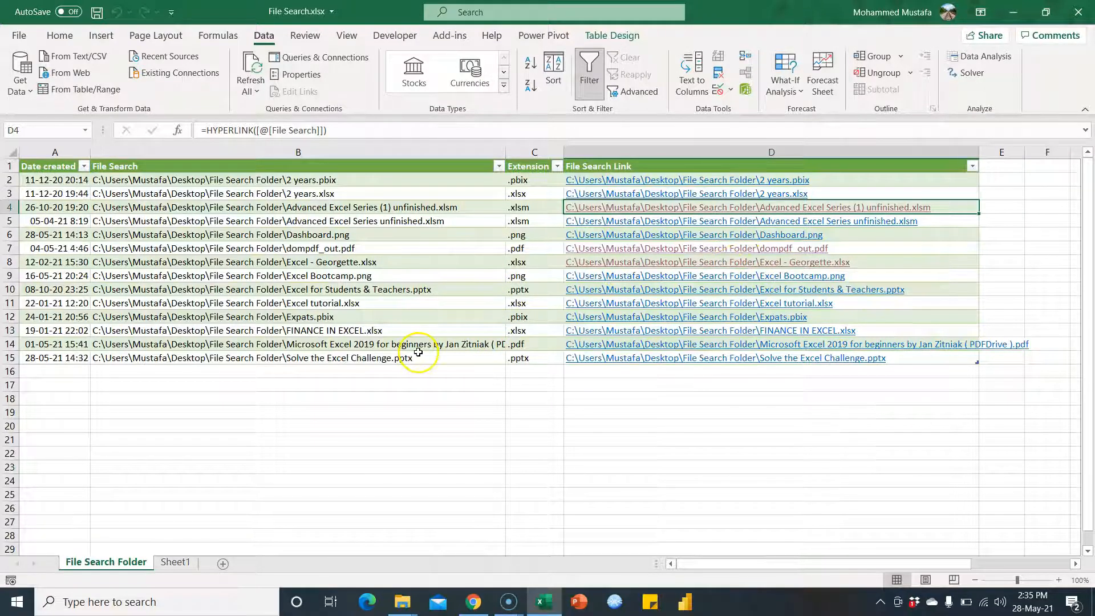
Show the desktop and open File Search Folder to examine the files it contains
{"action": "key", "text": "super+d"}
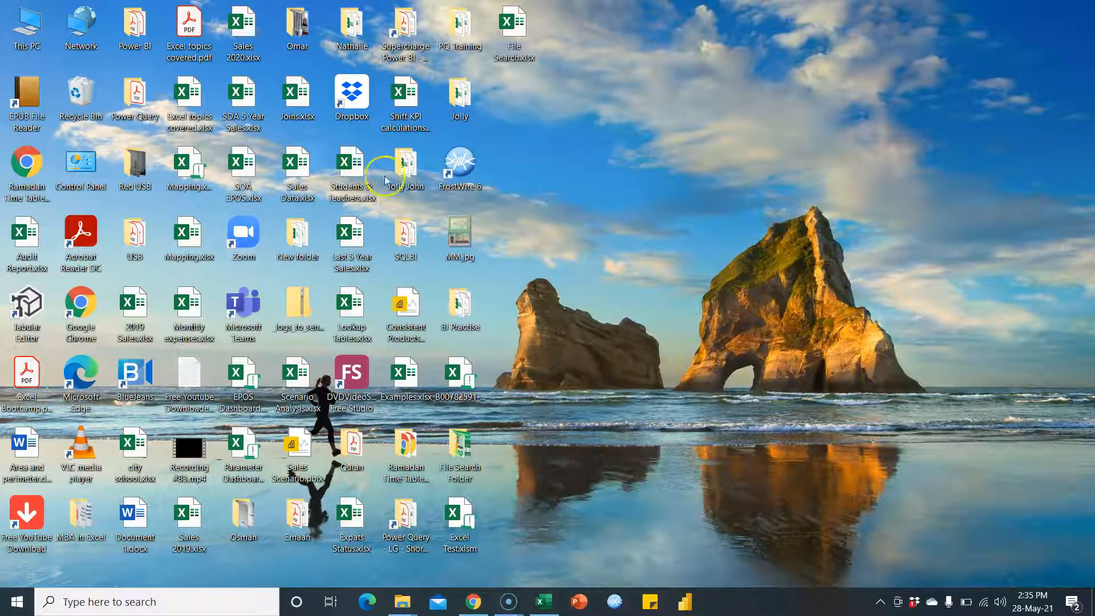
{"action": "double_click", "coordinate": [472, 99]}
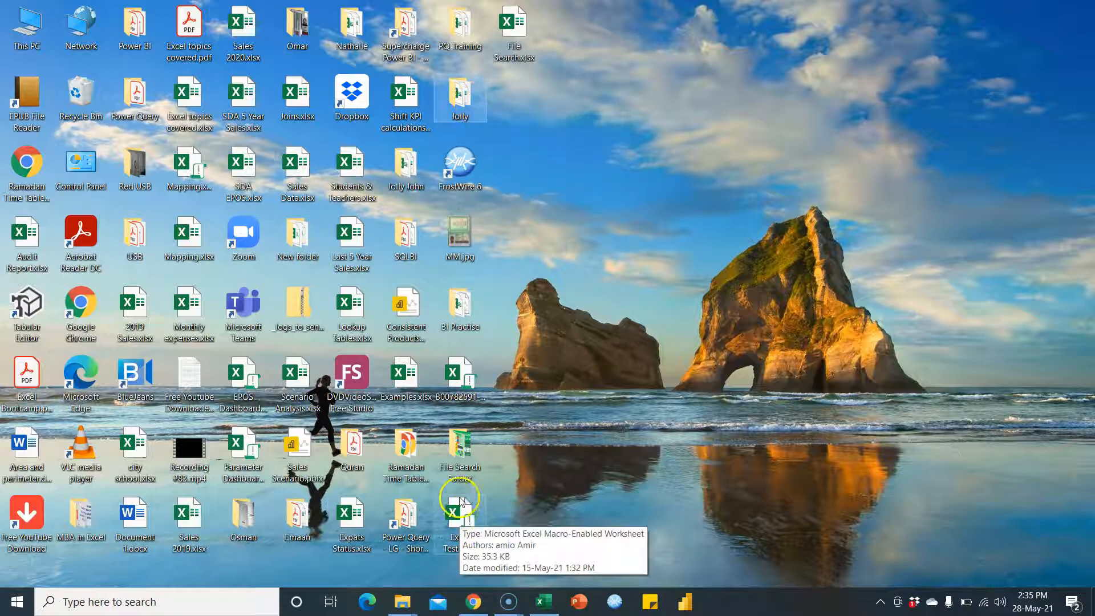
{"action": "left_click", "coordinate": [466, 474]}
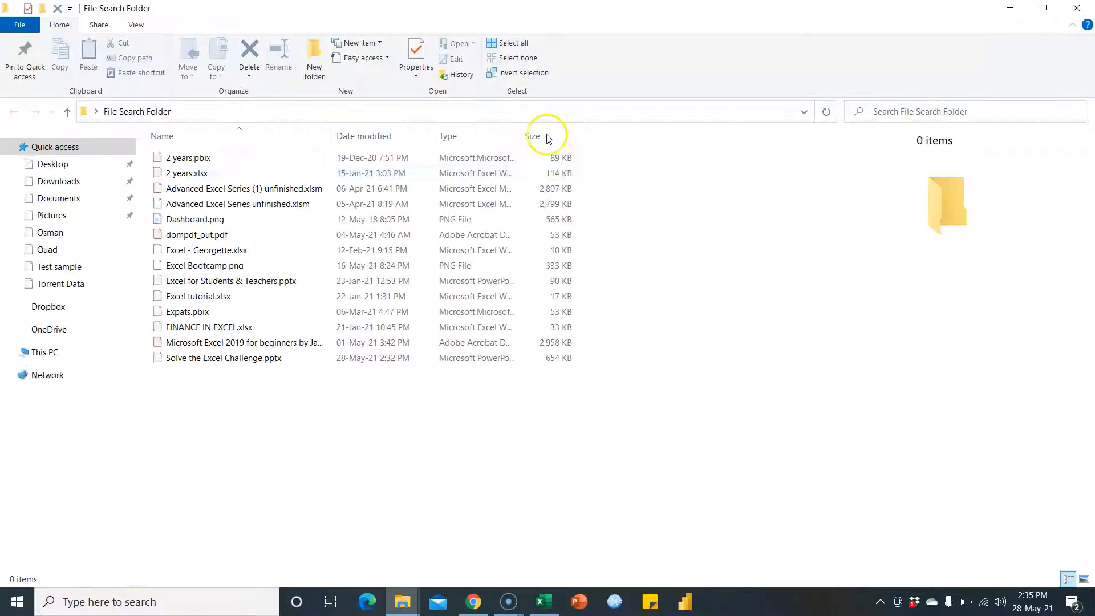
Return to the File Search workbook in Excel and refresh the file list table once more
{"action": "left_click", "coordinate": [544, 602]}
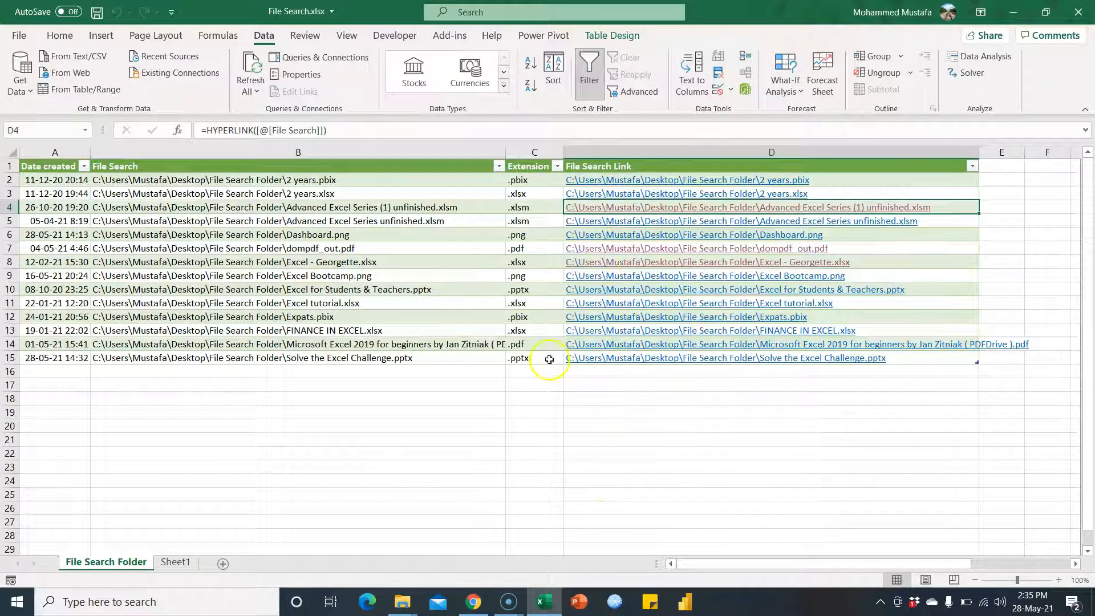
{"action": "left_click", "coordinate": [379, 248]}
{"action": "right_click", "coordinate": [379, 248]}
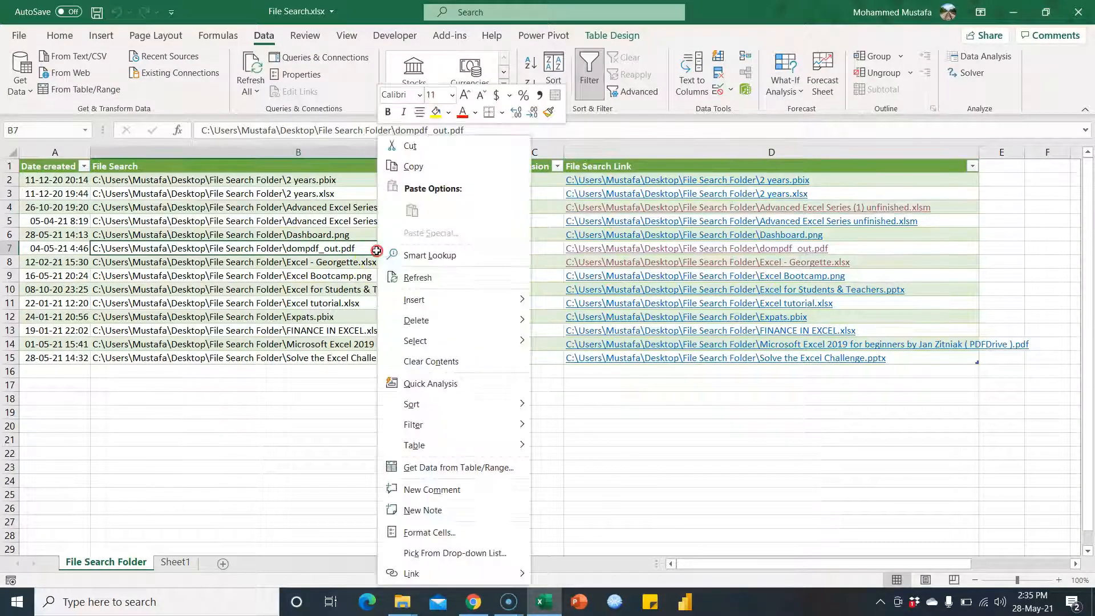
{"action": "left_click", "coordinate": [442, 277]}
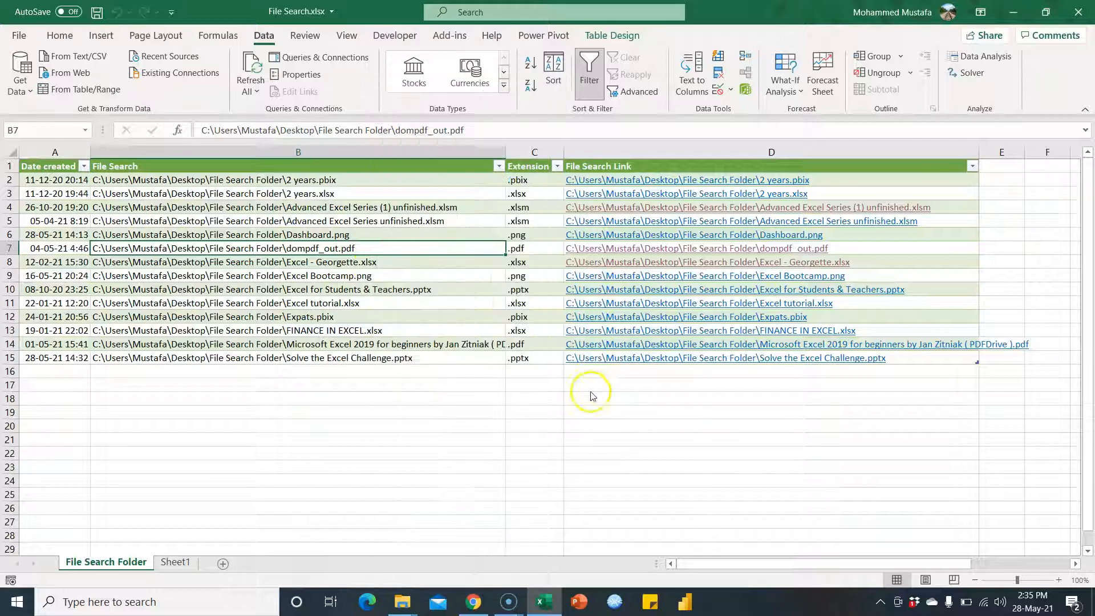
{"action": "left_click", "coordinate": [542, 384]}
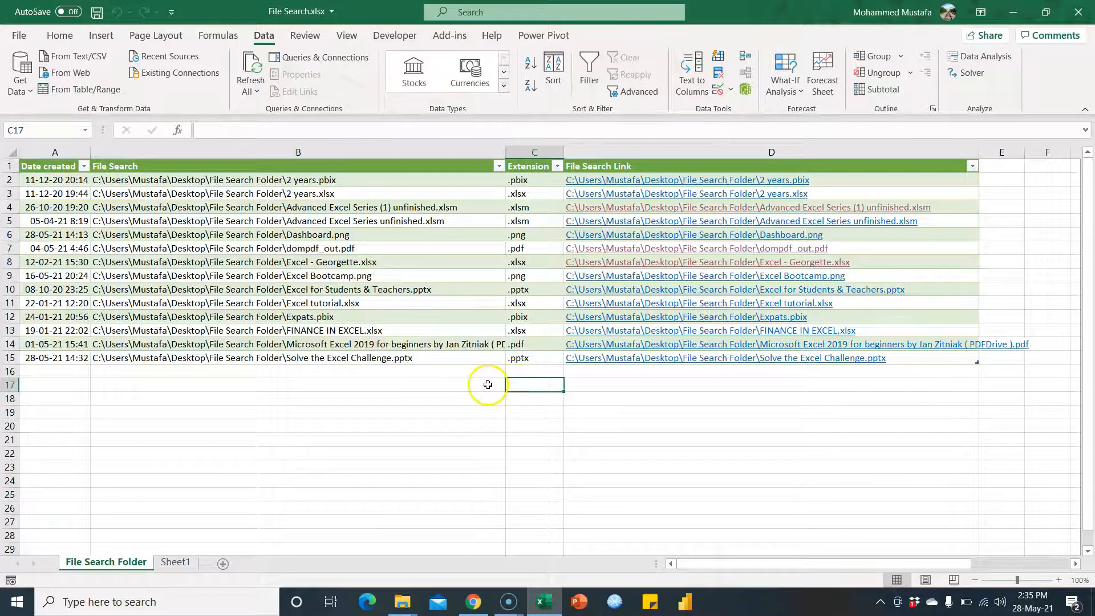